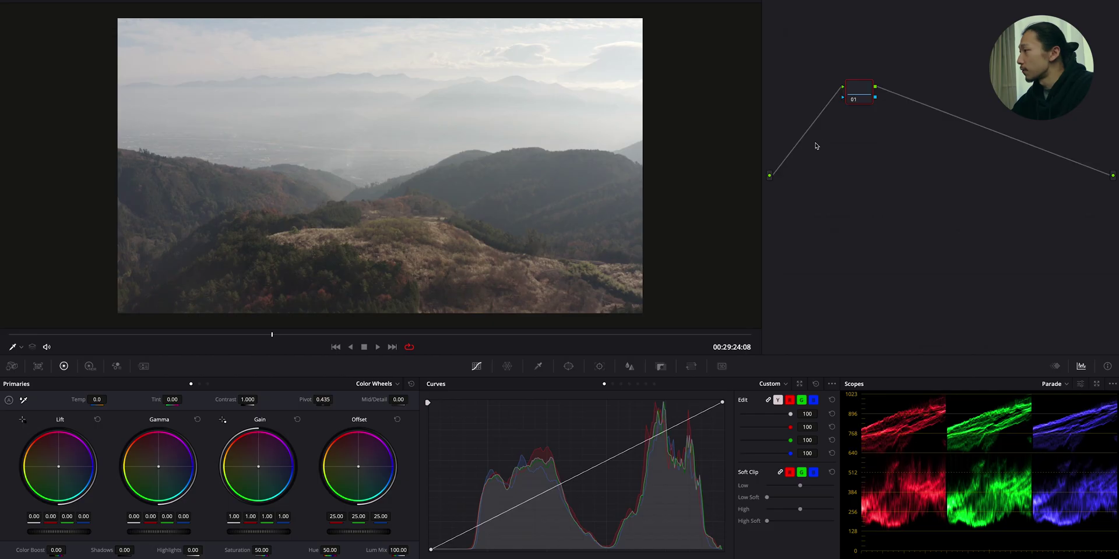
Label the first node 'cont/exp' and add a second serial node with Alt+S
drag(860, 86, 804, 163)
right_click(804, 164)
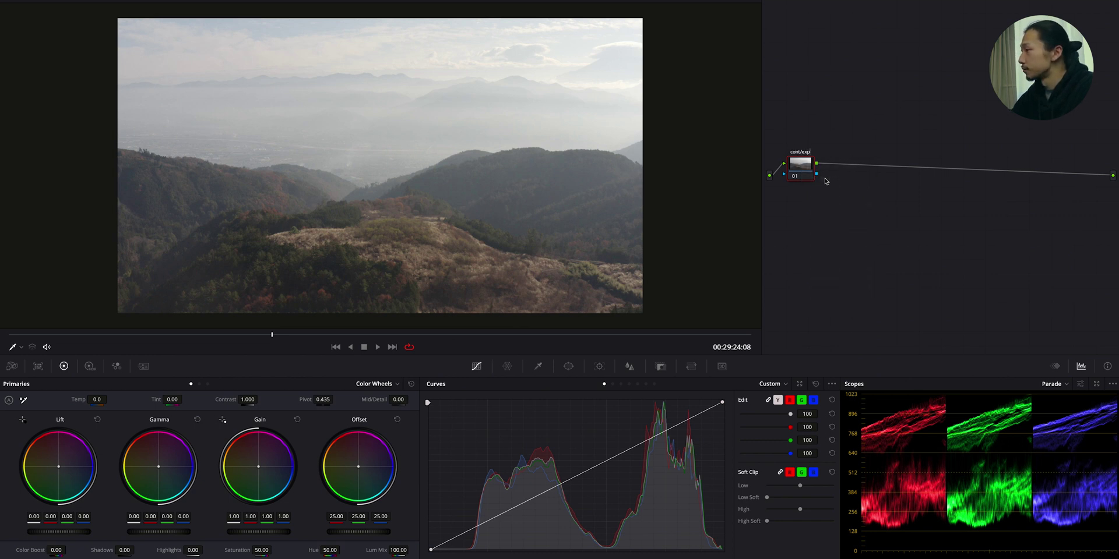
key(Return)
key(alt+s)
Label nodes 'color' and 'the sky', then add a fourth serial node labelled 'mountains'
right_click(849, 168)
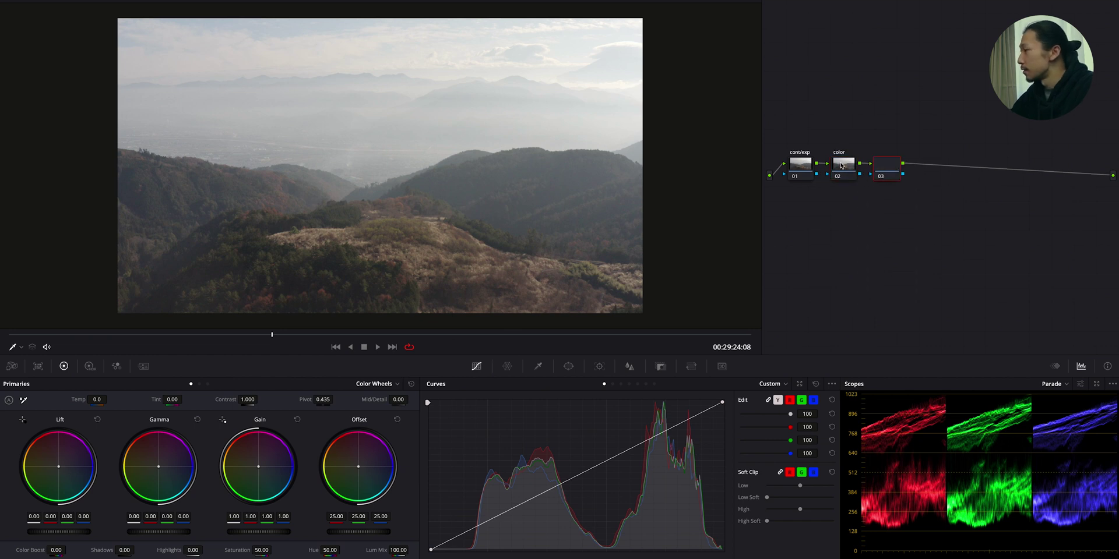
right_click(887, 165)
click(911, 181)
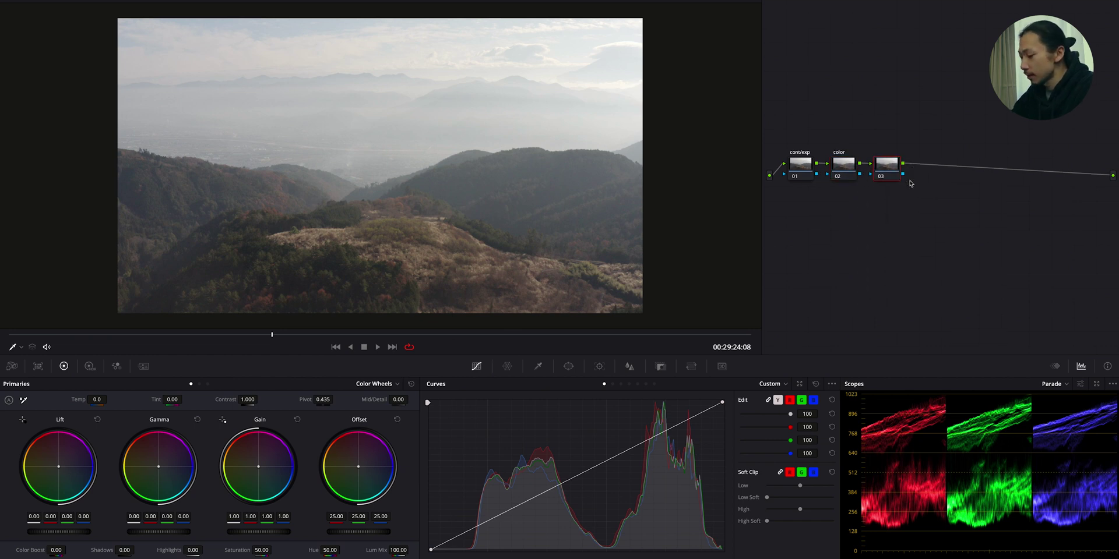
text(the sky)
key(Return)
key(alt+s)
right_click(930, 165)
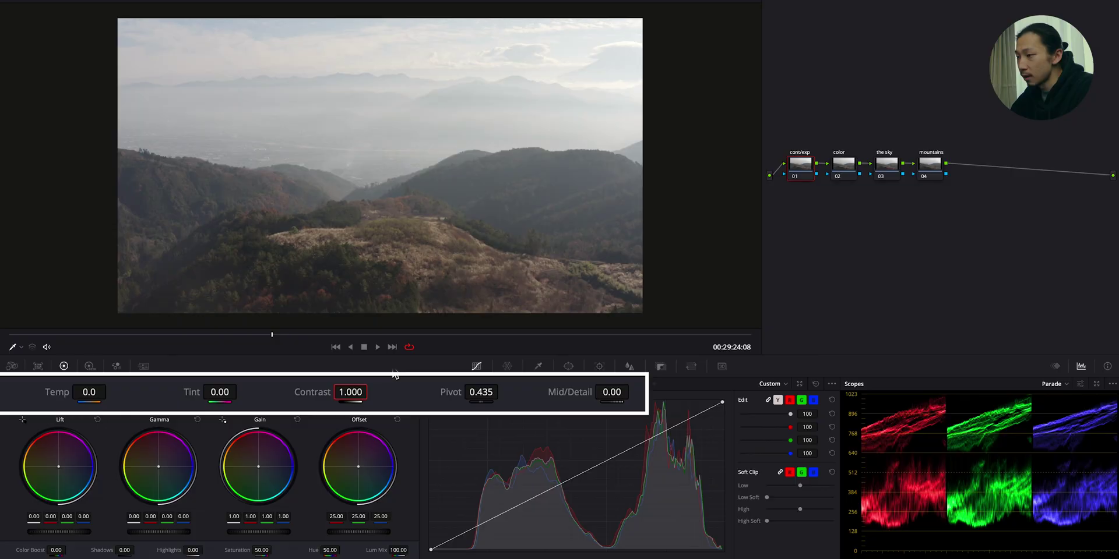
Raise contrast to 1.280 with the pivot set at 0.569
drag(349, 394, 455, 387)
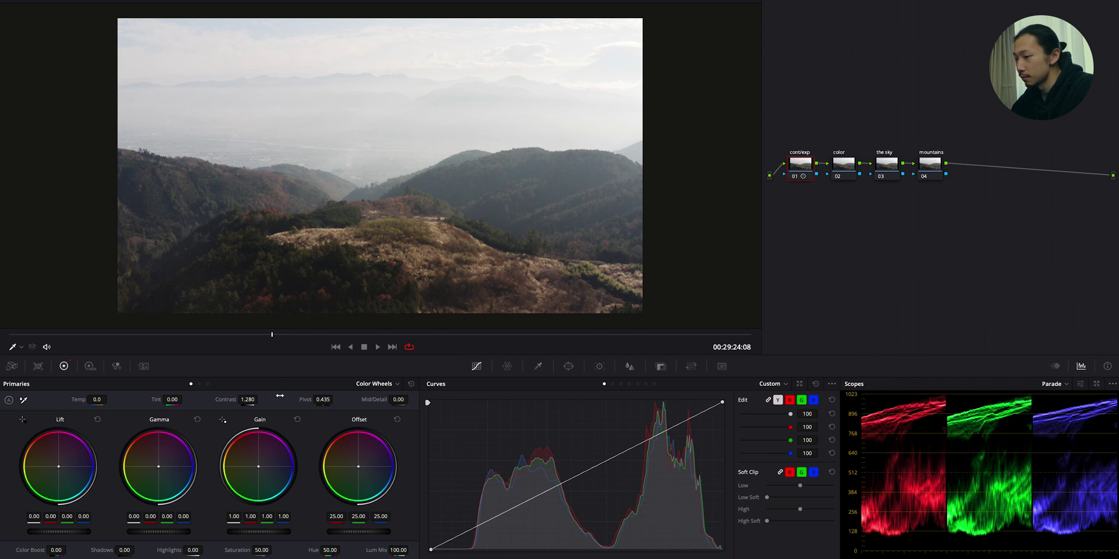
drag(324, 400, 326, 400)
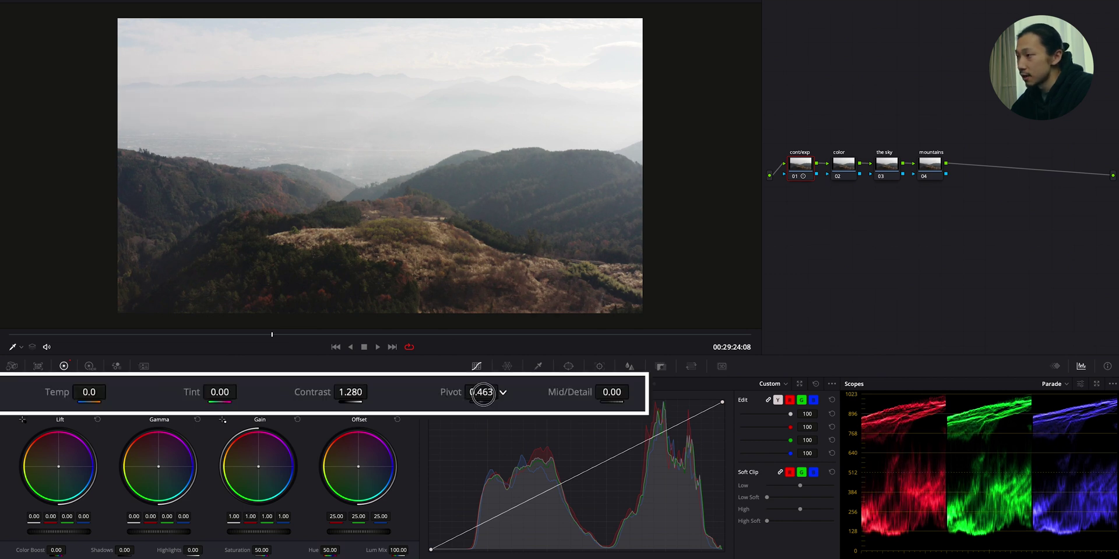
drag(482, 393, 524, 394)
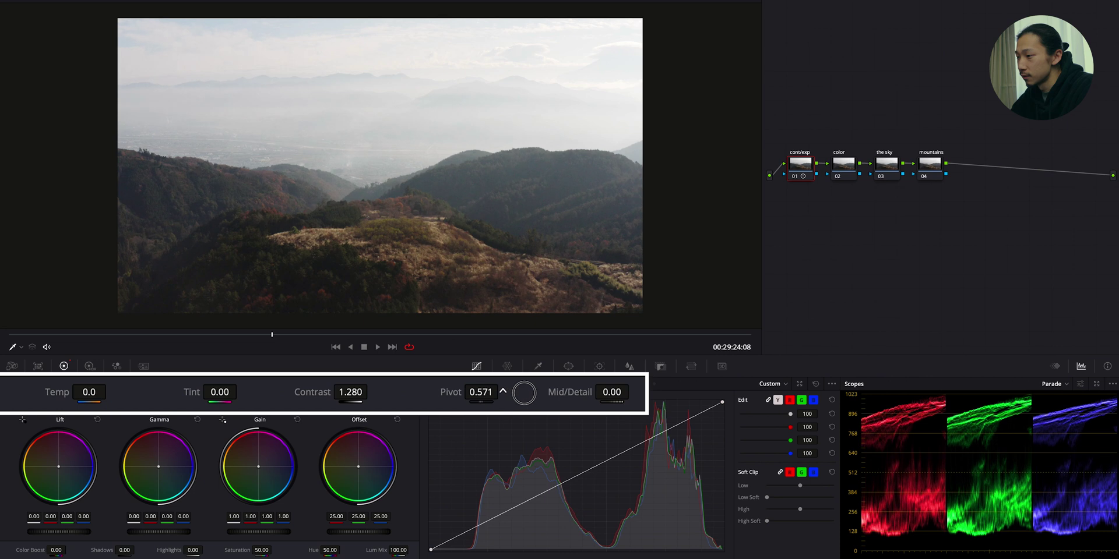
drag(338, 399, 348, 400)
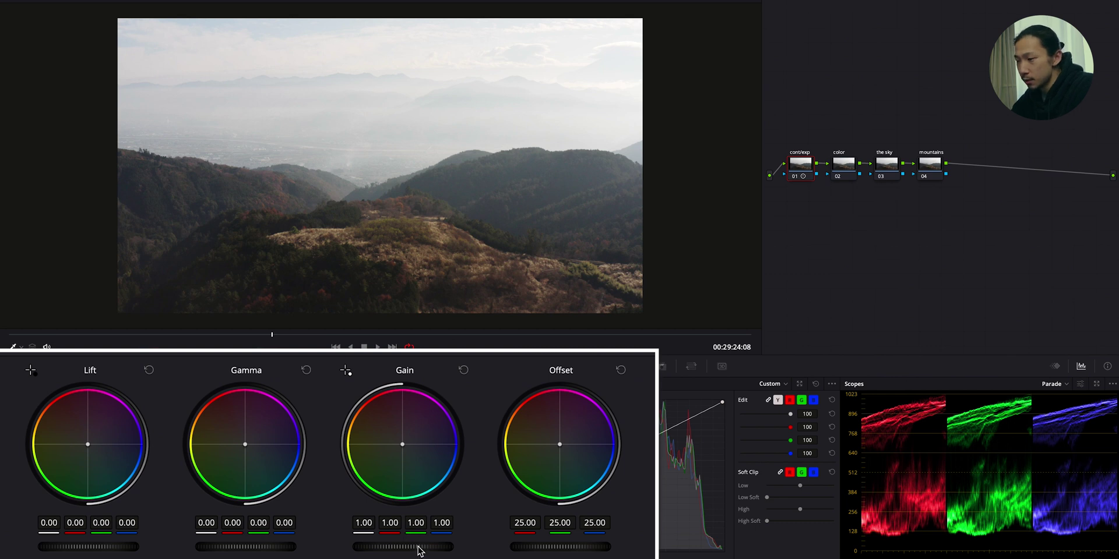
Set gain to 0.97, highlights to -40.50, lift to -0.03 and gamma to 0.02
drag(418, 548, 379, 550)
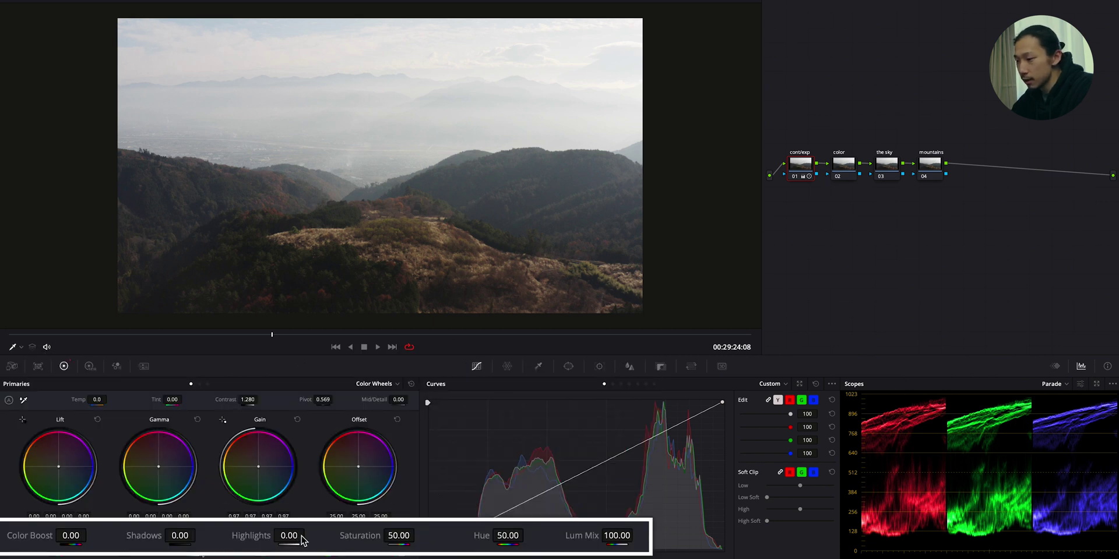
drag(289, 537, 236, 537)
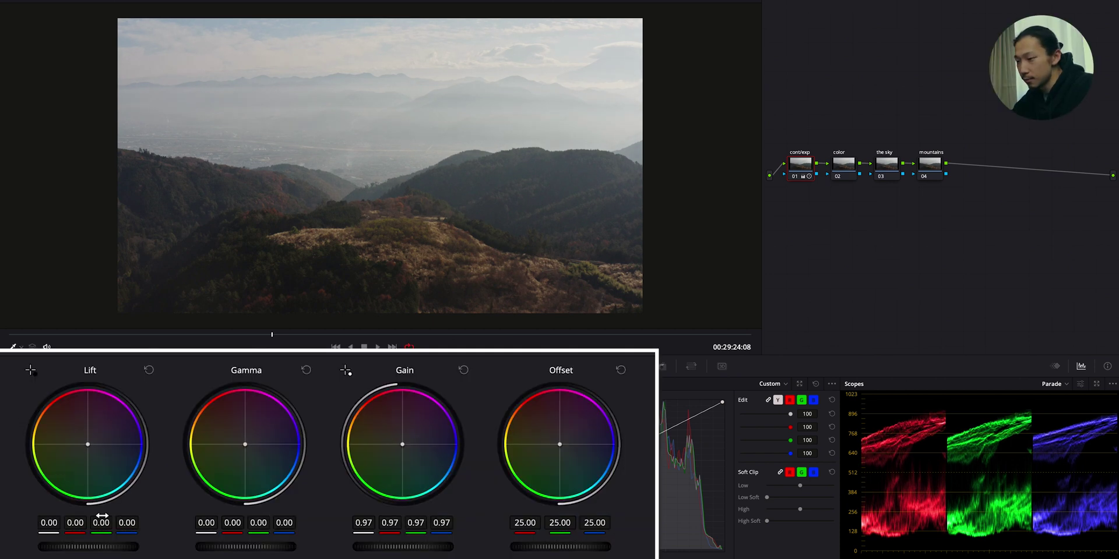
drag(105, 551, 36, 553)
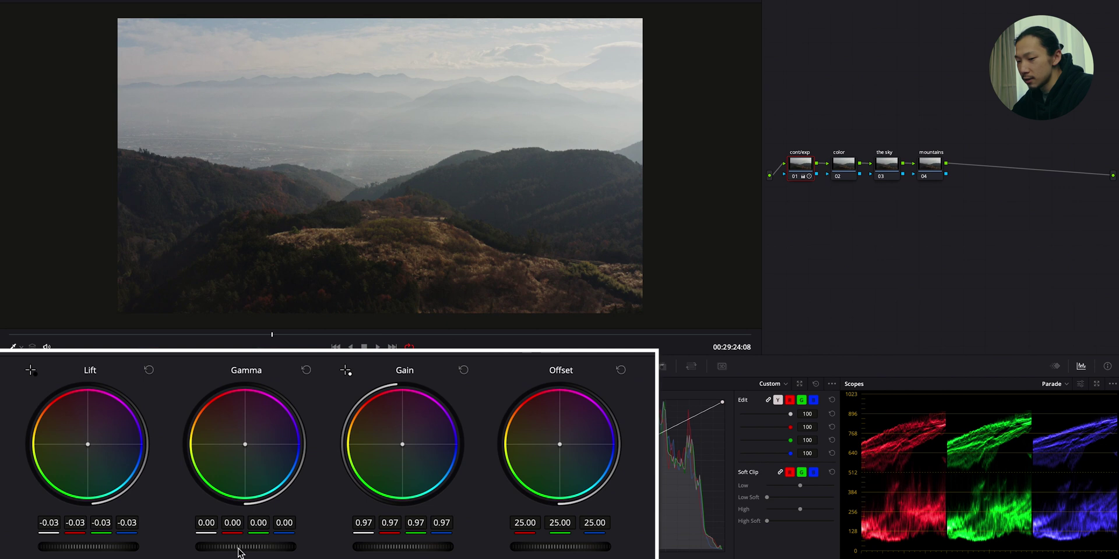
drag(237, 551, 293, 545)
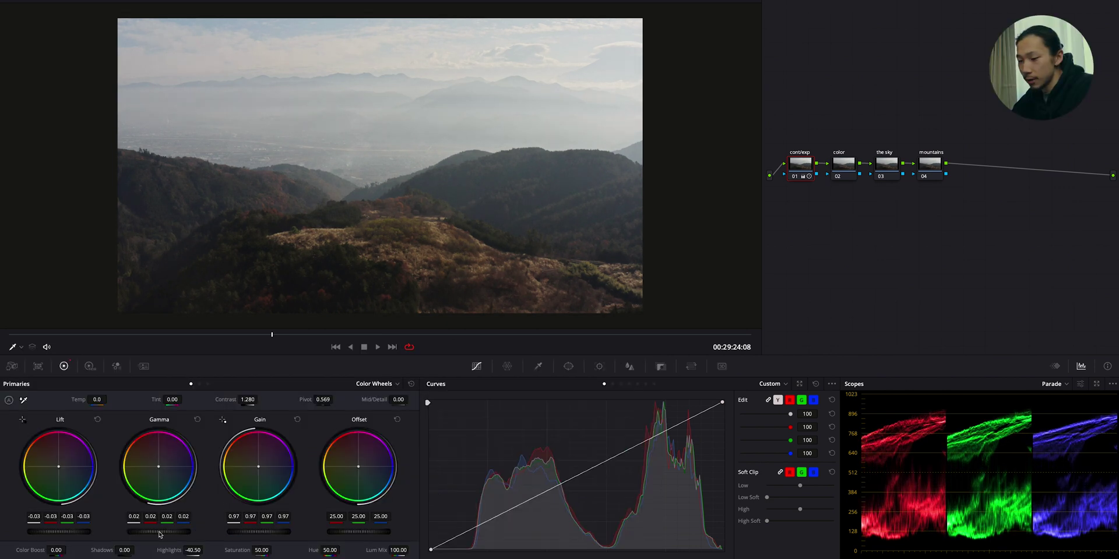
In Log Wheels, set shadow to -0.01 and low range to 0.211, then bypass-compare the node
click(208, 384)
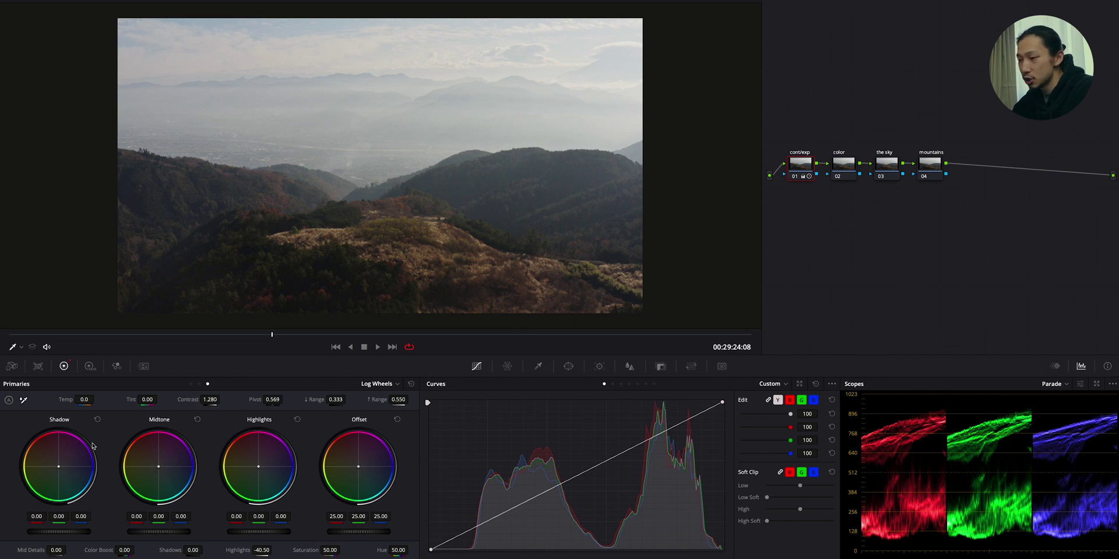
drag(58, 532, 51, 533)
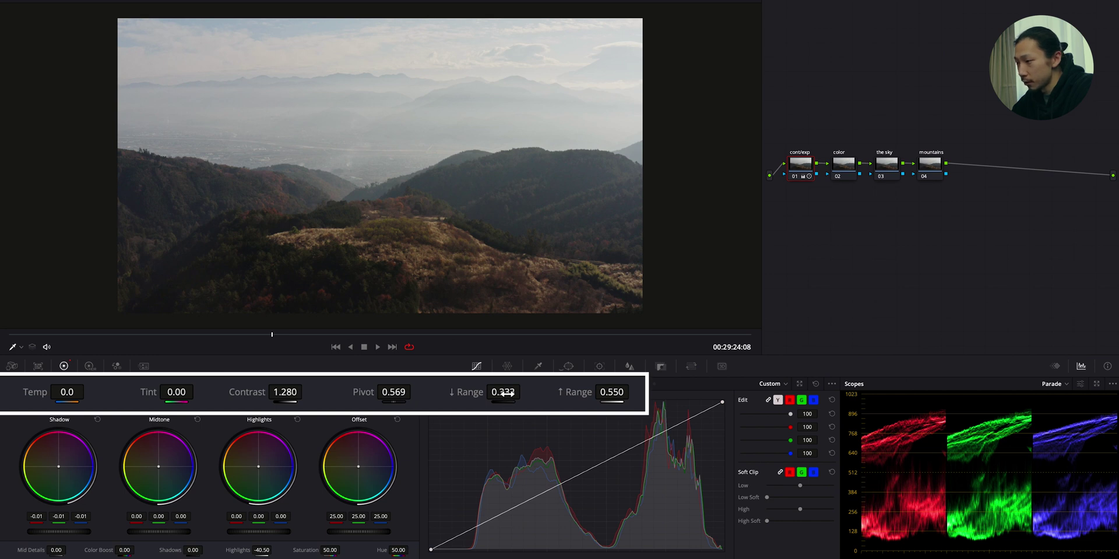
drag(504, 393, 465, 399)
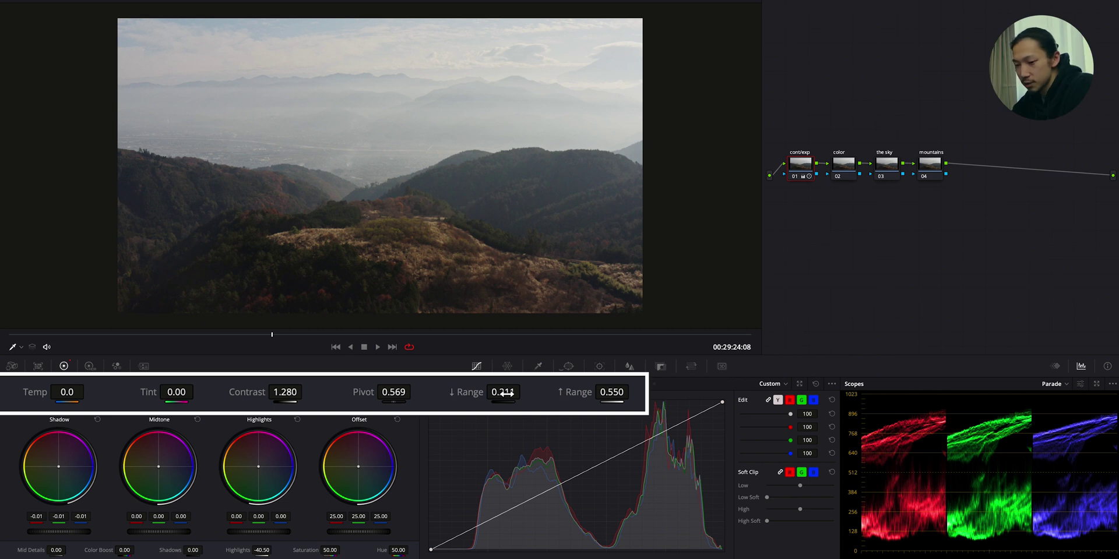
key(ctrl+d)
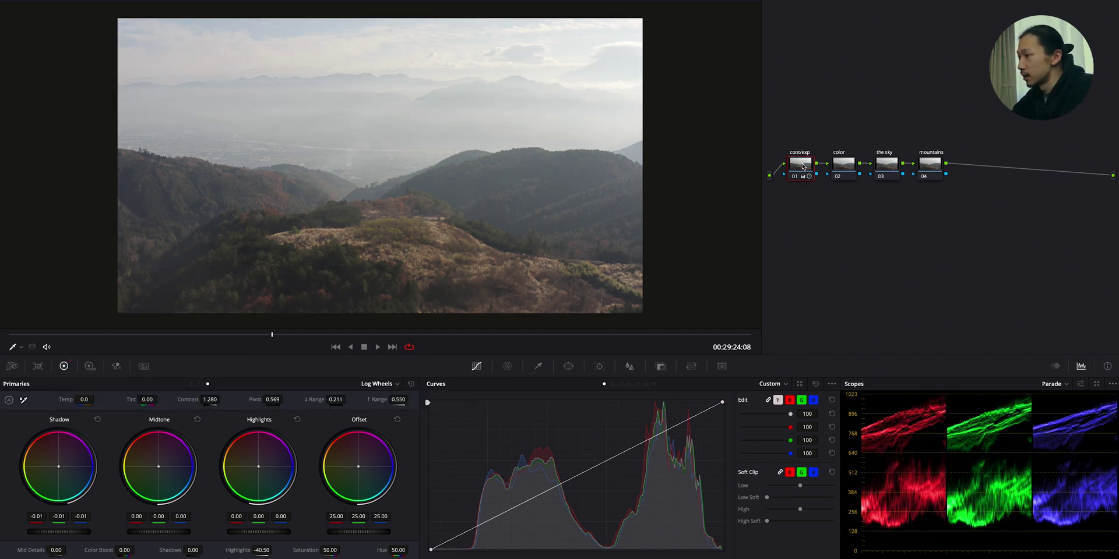
key(ctrl+d)
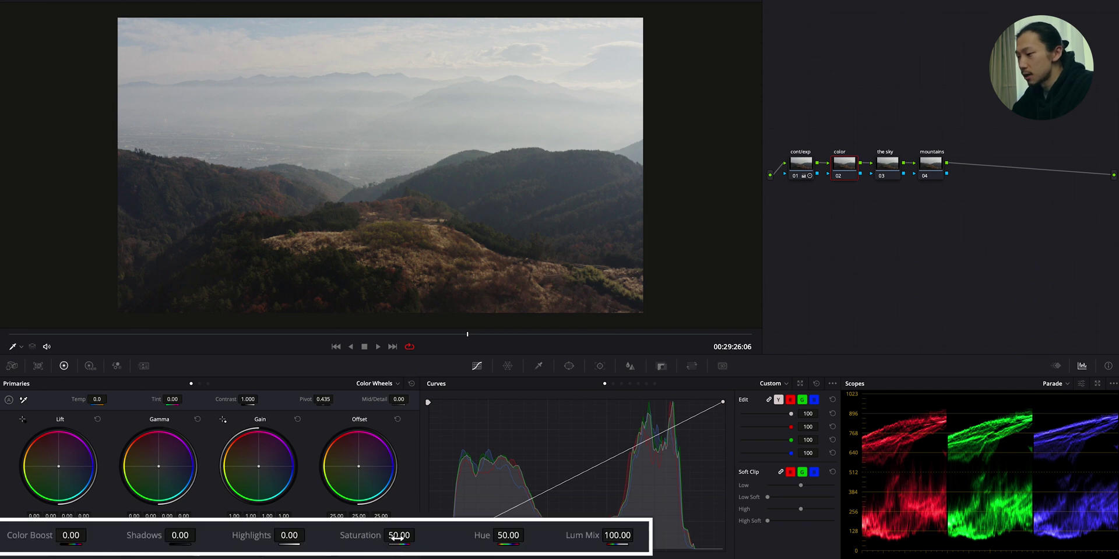
Raise saturation to 80.00 and balance gain to 0.98 red, 1.01 green, 1.01 blue
drag(260, 556, 321, 557)
drag(492, 530, 501, 529)
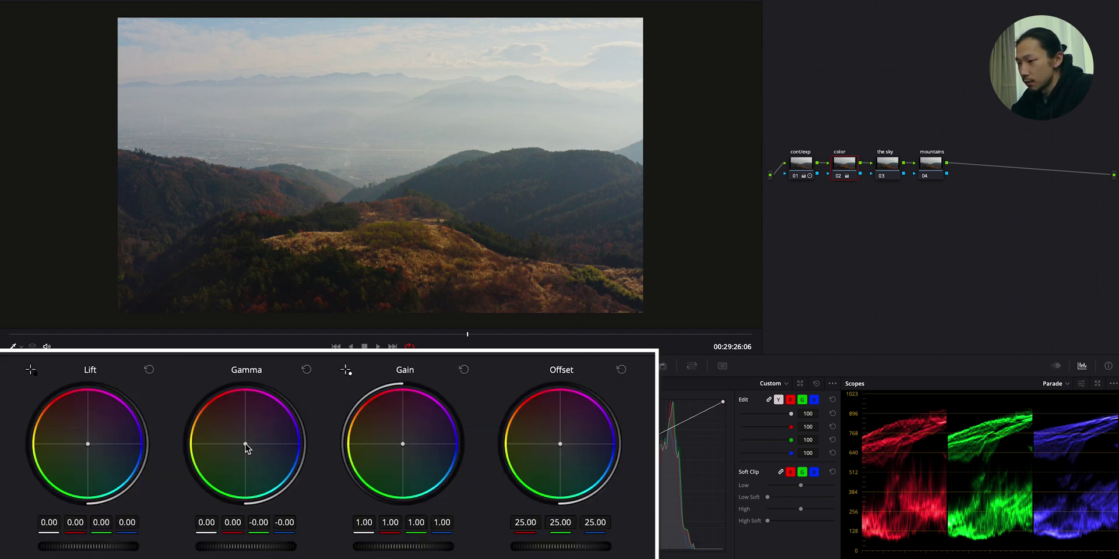
drag(244, 444, 231, 432)
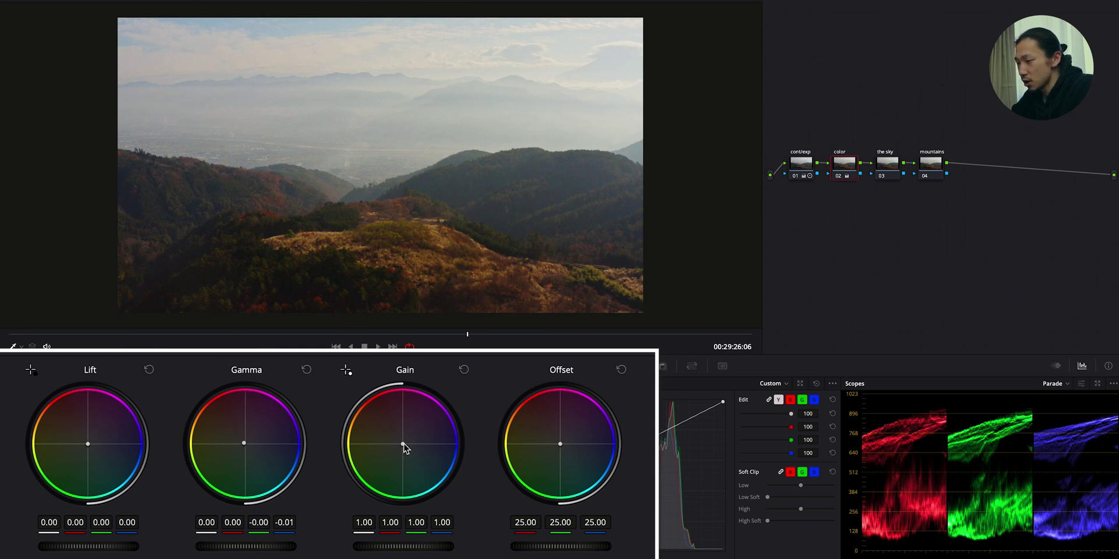
drag(403, 446, 403, 446)
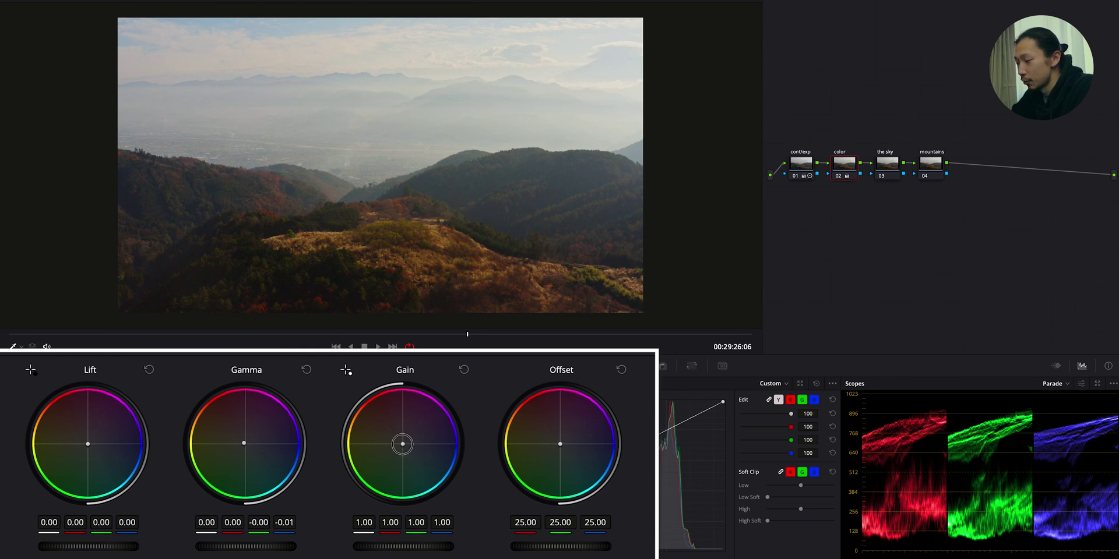
drag(402, 444, 404, 447)
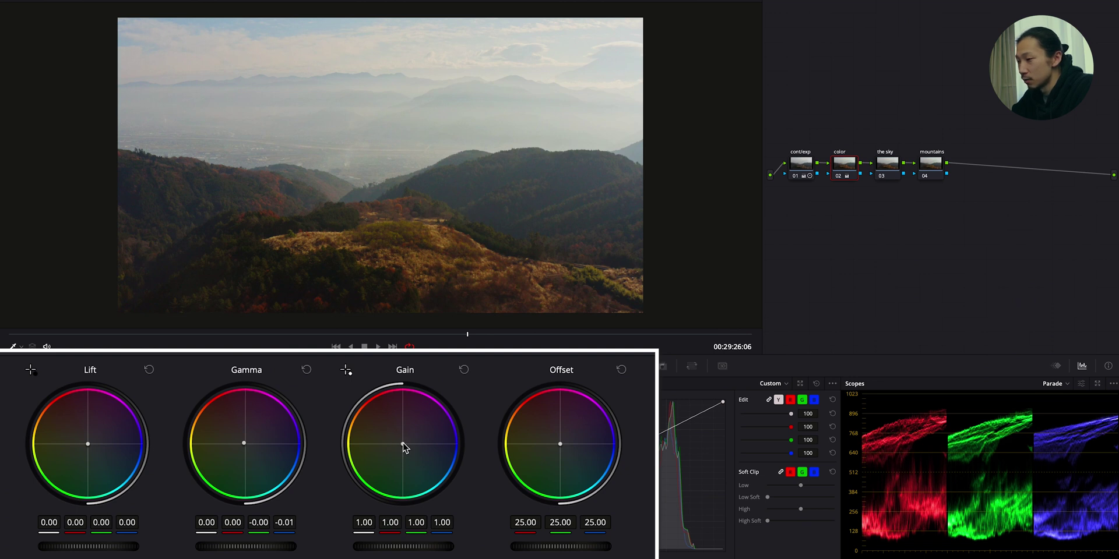
mouse_move(404, 447)
mouse_down()
mouse_move(452, 488)
mouse_move(400, 449)
mouse_up()
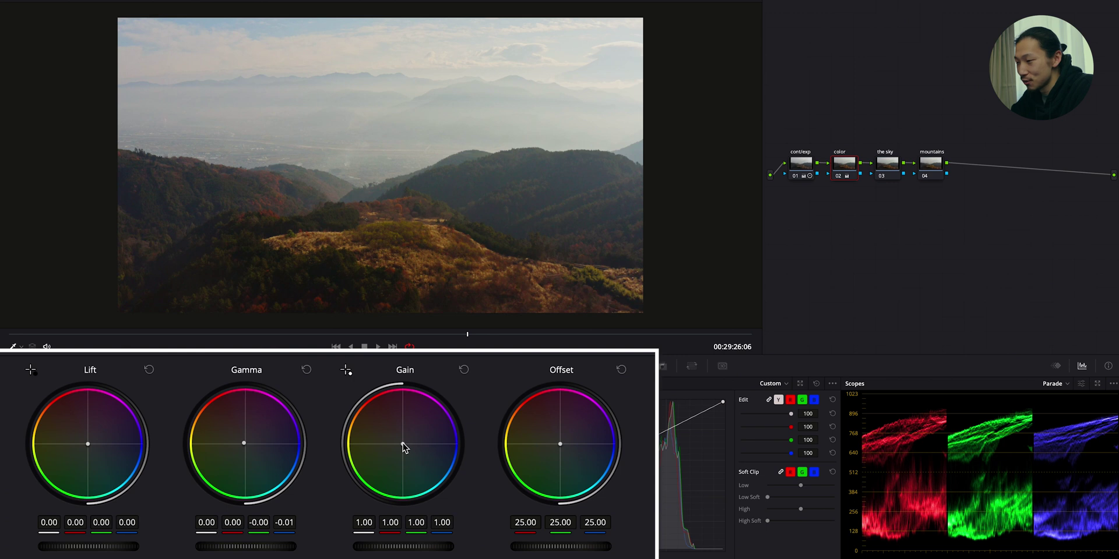
drag(402, 447, 404, 450)
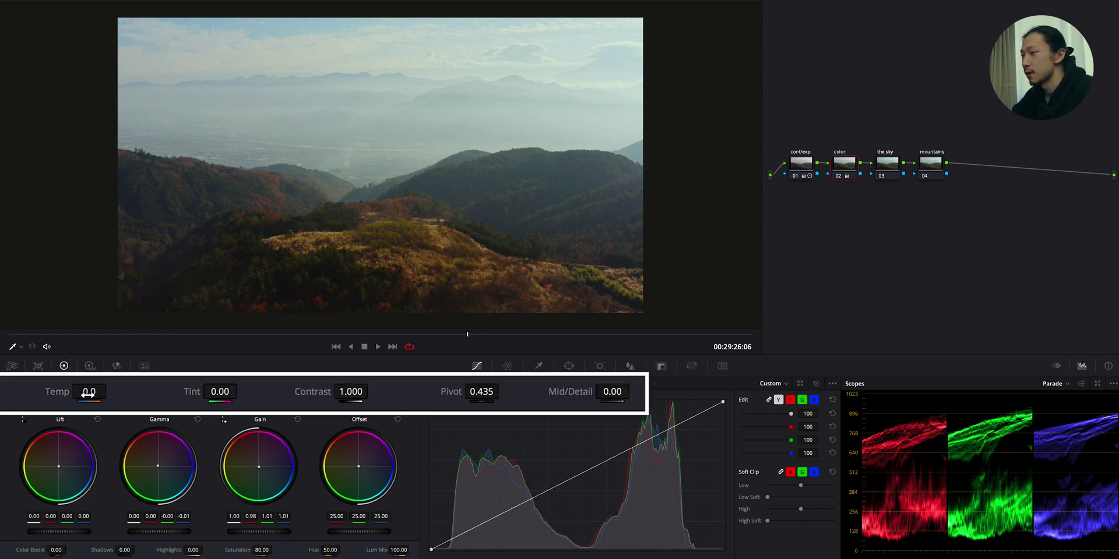
Enter 30 for temperature, then scrub it up to 100.0 to warm the image
click(88, 394)
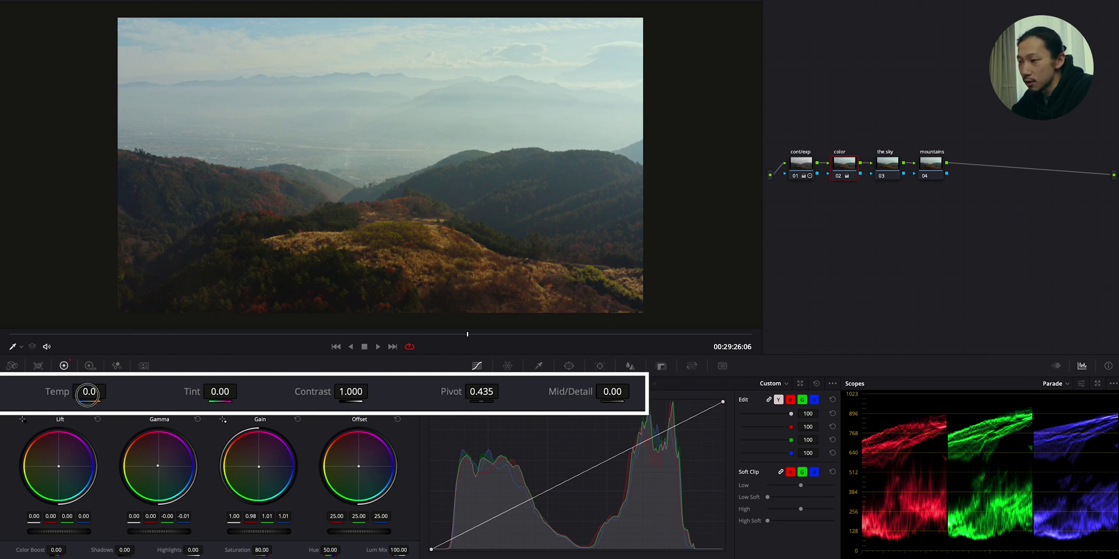
text(30)
key(Return)
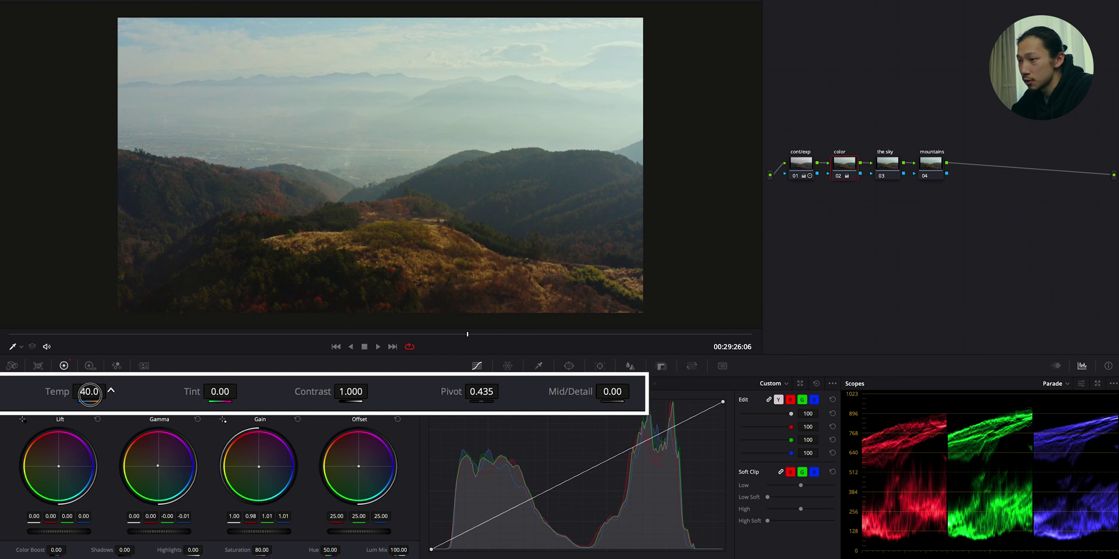
mouse_move(89, 394)
mouse_down()
mouse_move(267, 392)
mouse_move(99, 392)
mouse_move(93, 402)
mouse_up()
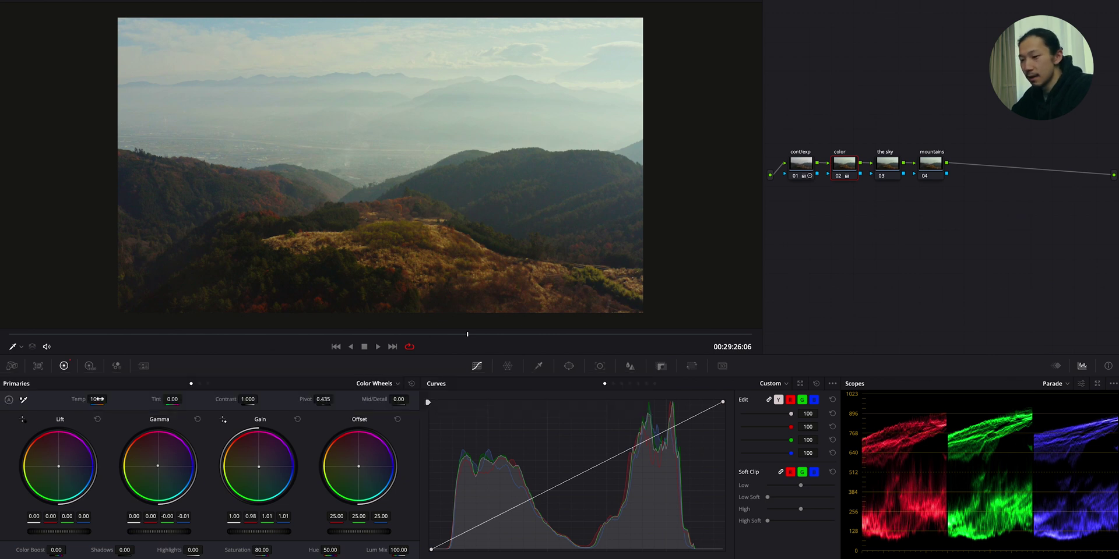
In Log Wheels, warm midtones to orange (0.14, -0.03, -0.17) and cool highlights (-0.07, 0.01, 0.08)
click(208, 384)
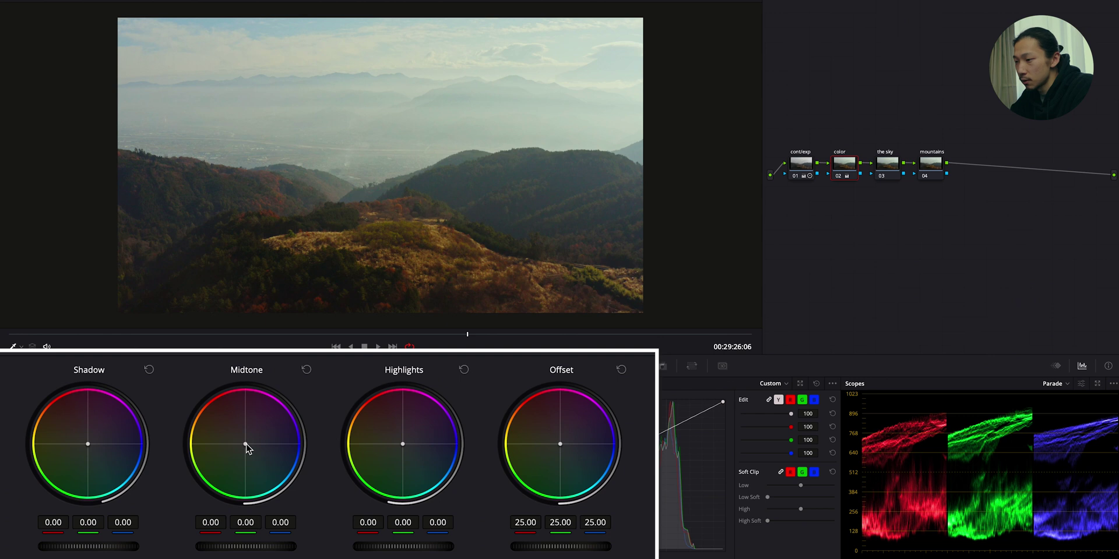
drag(246, 448, 119, 348)
drag(231, 428, 217, 417)
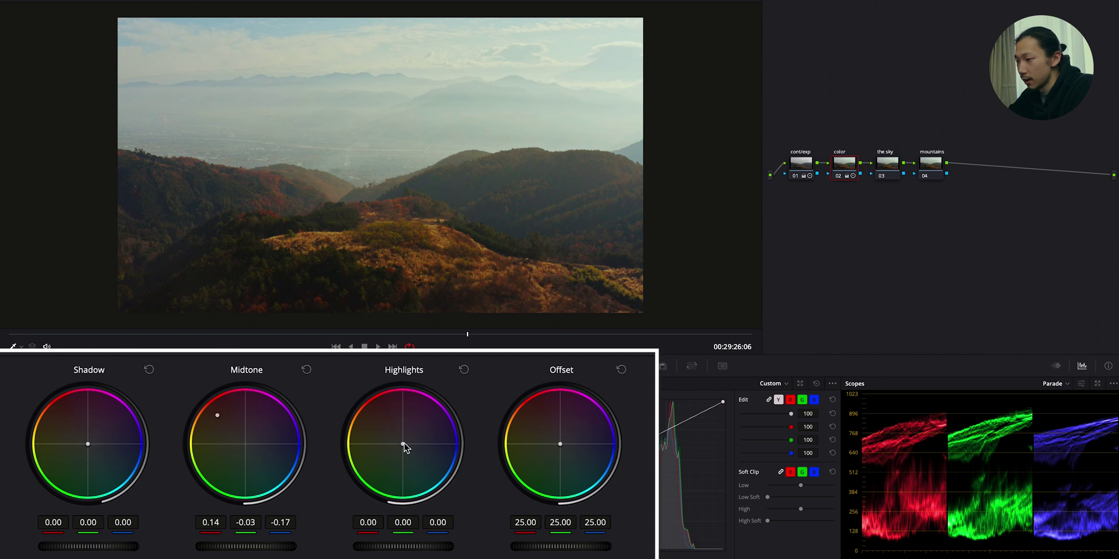
drag(404, 445, 432, 470)
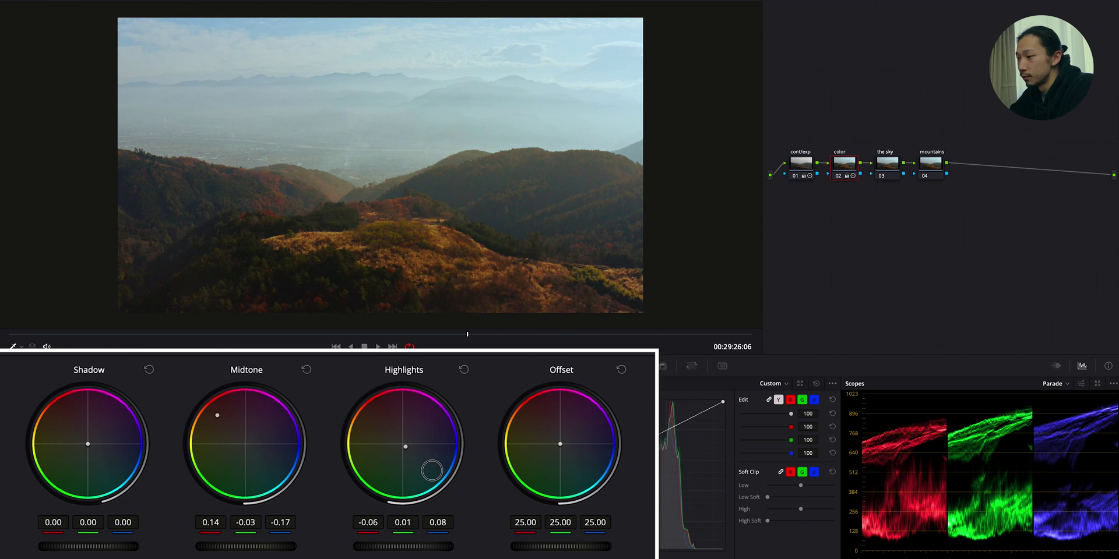
drag(431, 470, 406, 451)
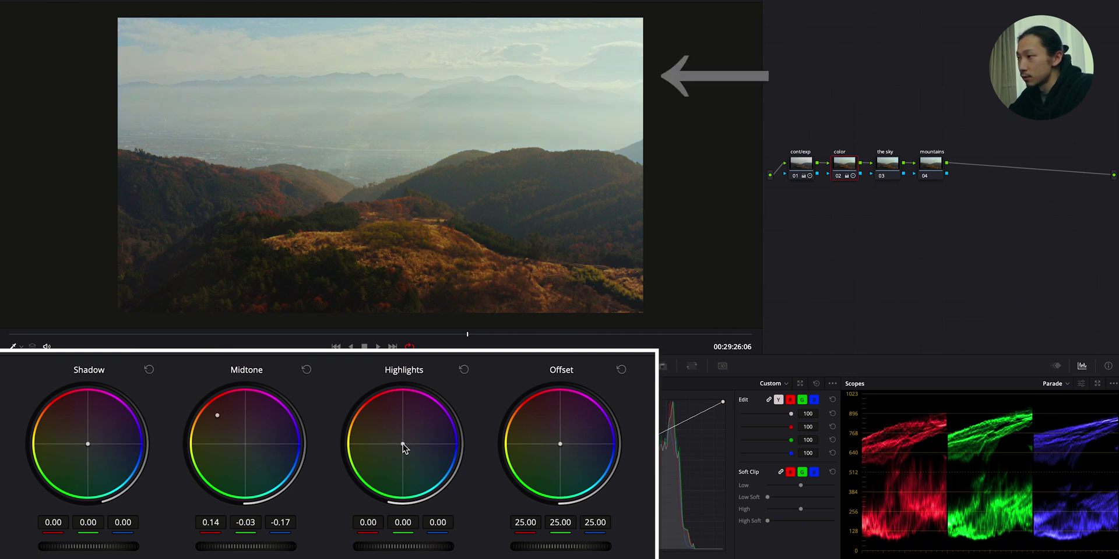
drag(404, 445, 432, 503)
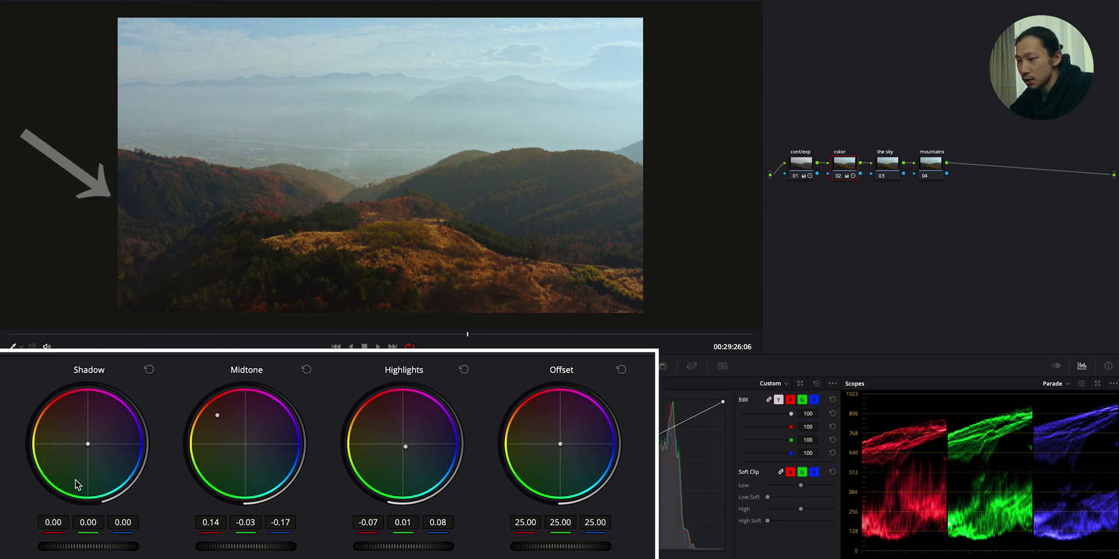
Nudge the shadow wheel slightly cooler, with a little less red
click(88, 445)
mouse_move(88, 444)
mouse_down()
mouse_move(73, 488)
mouse_move(88, 447)
mouse_up()
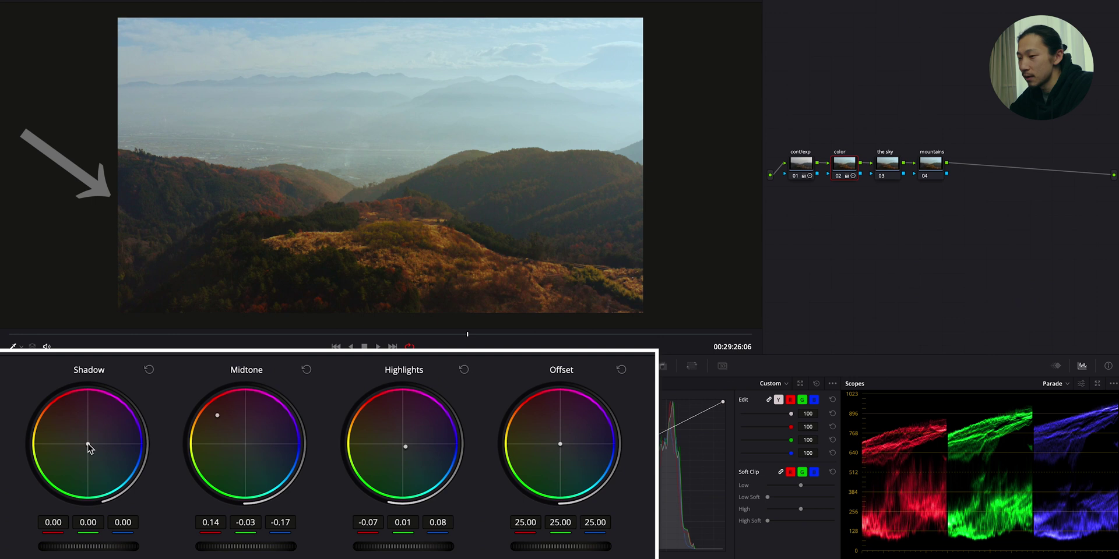
drag(89, 448, 85, 453)
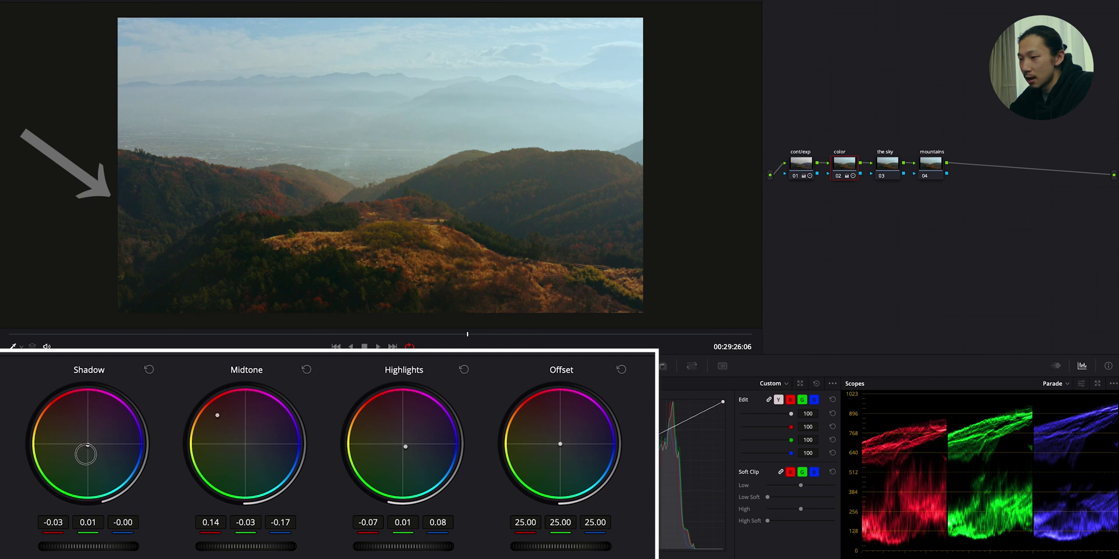
drag(85, 454, 86, 452)
drag(86, 453, 86, 456)
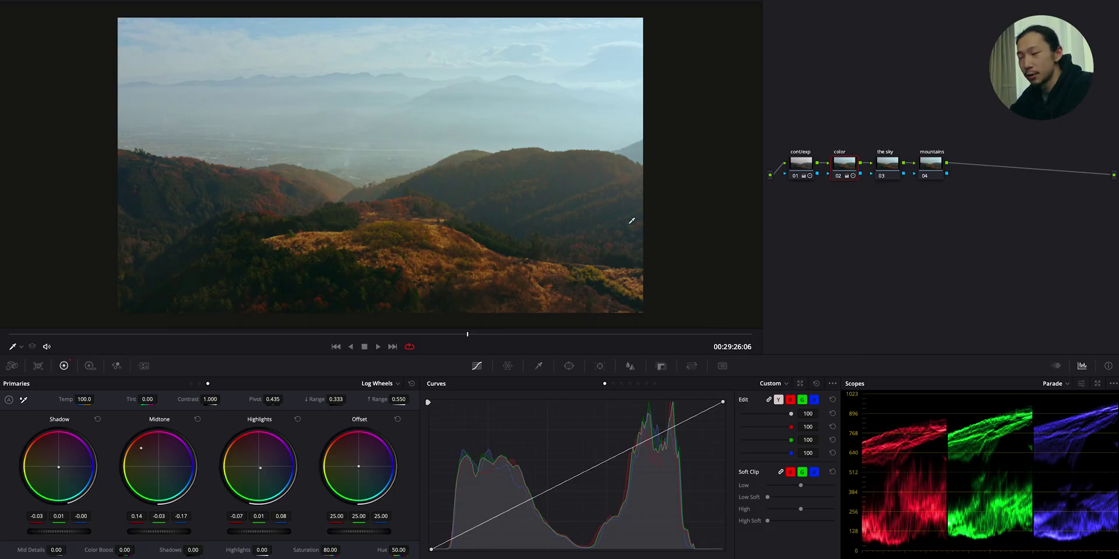
On Hue Vs Sat, add red and yellow points and lift orange saturation to about 1.13
click(613, 384)
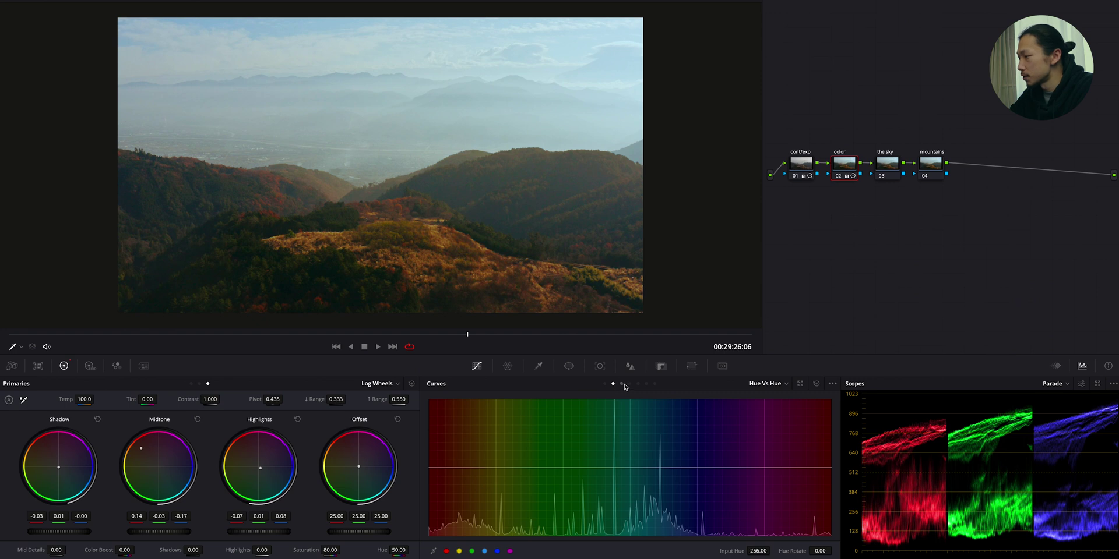
click(622, 384)
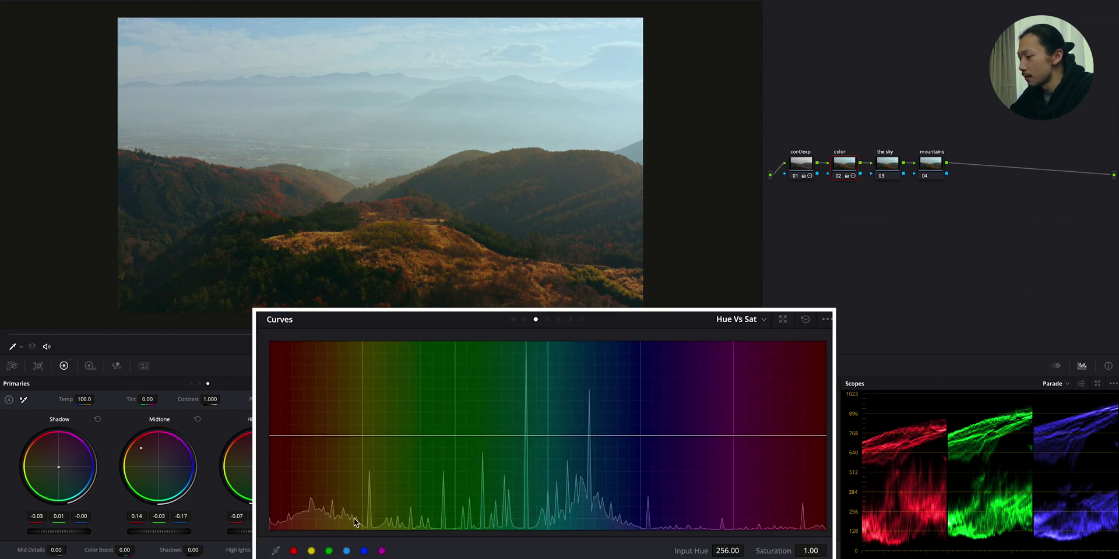
click(294, 551)
click(326, 547)
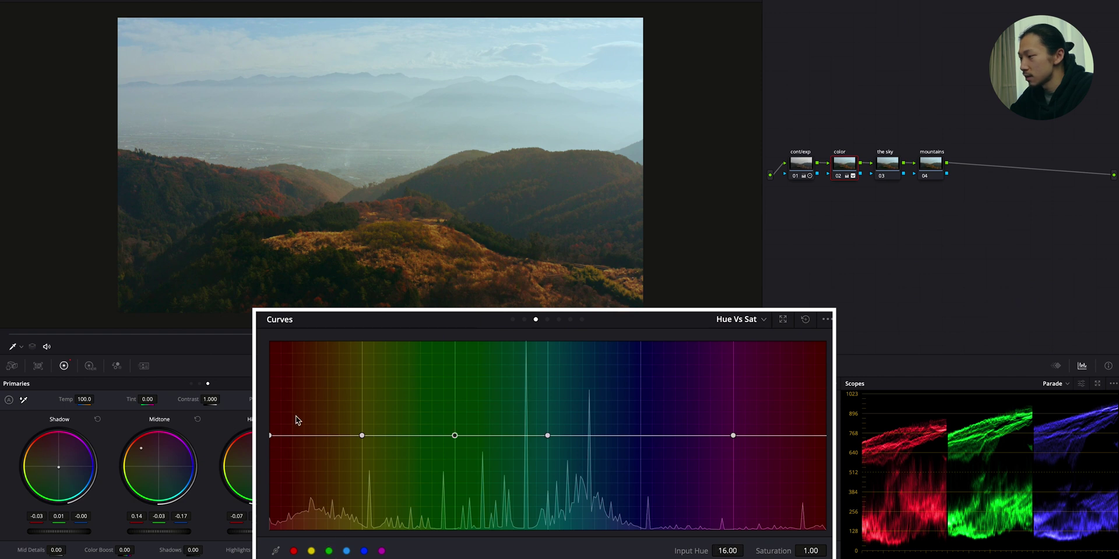
drag(271, 438, 271, 429)
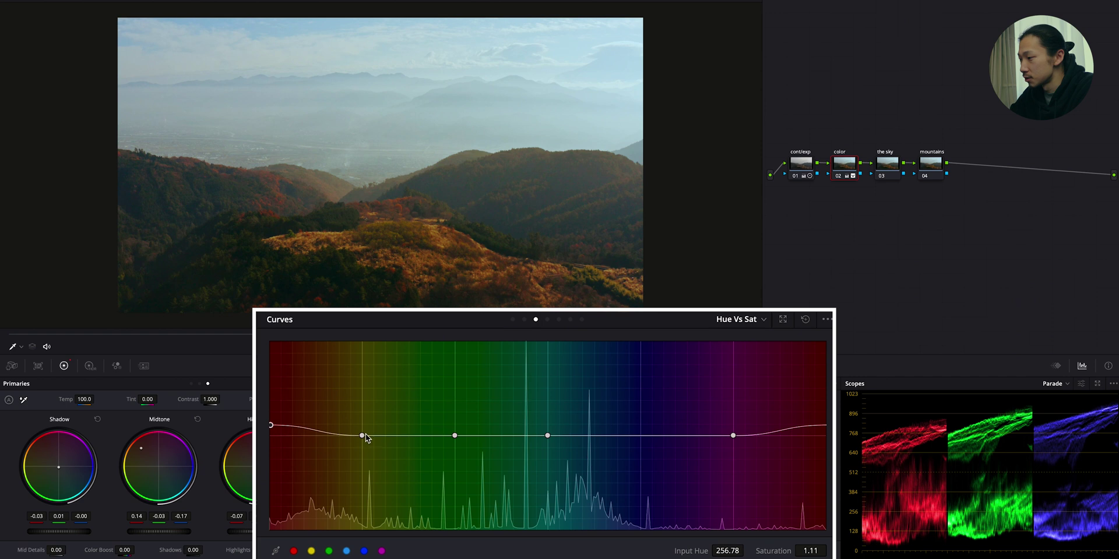
drag(362, 437, 362, 431)
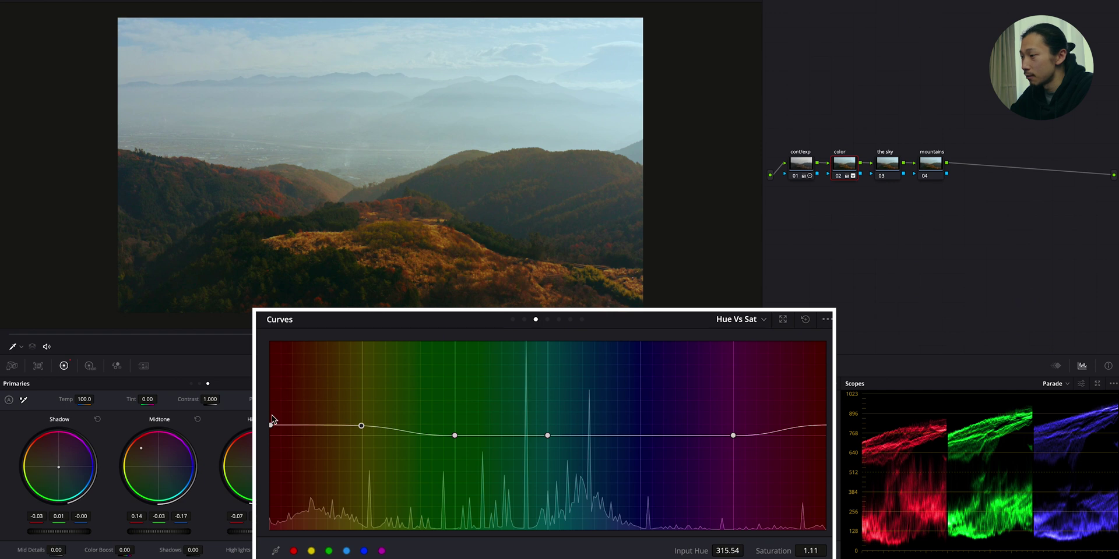
mouse_move(271, 425)
mouse_down()
mouse_move(272, 367)
mouse_move(280, 420)
mouse_up()
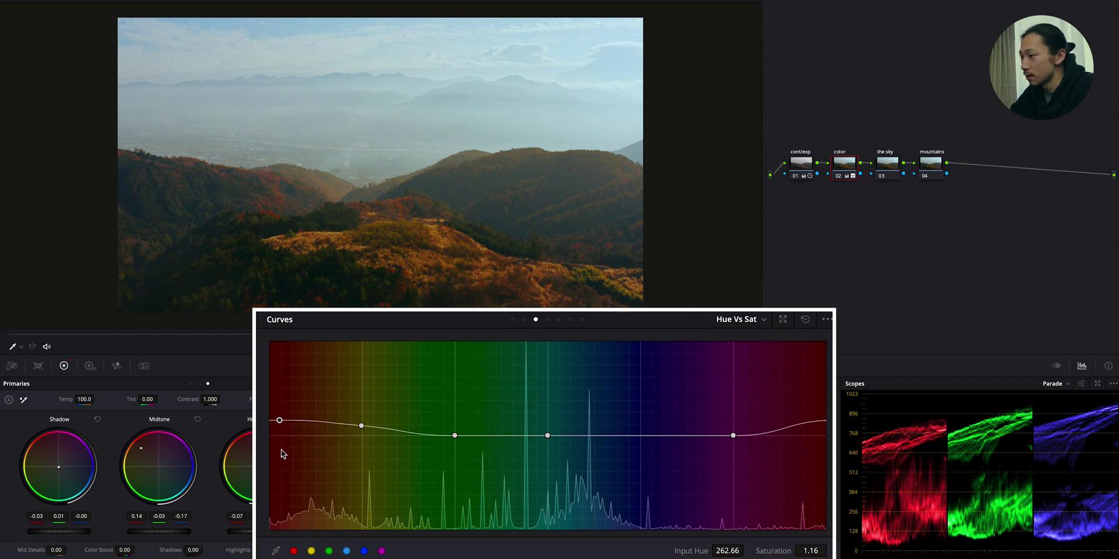
drag(280, 421, 280, 371)
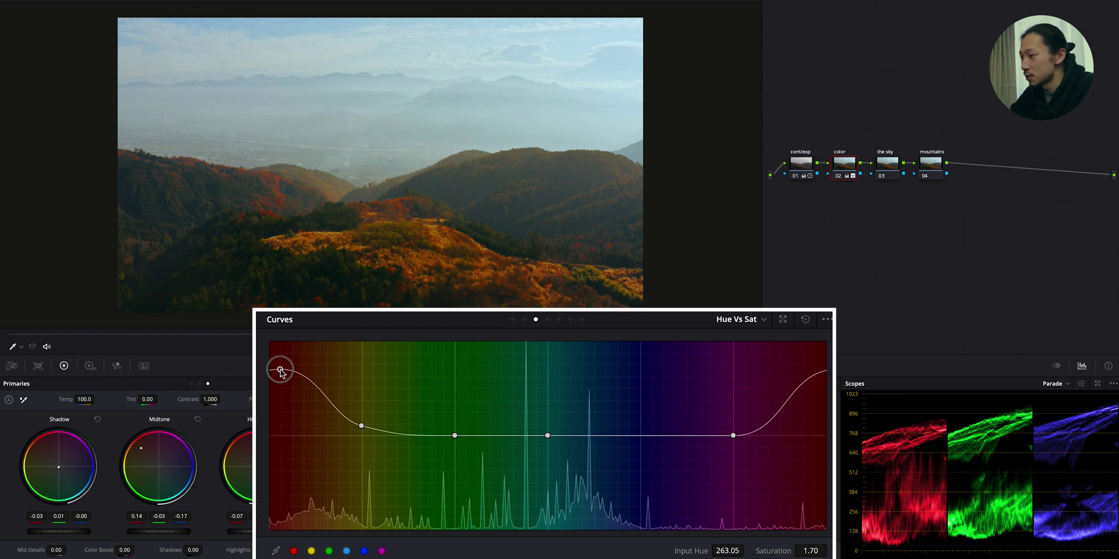
drag(280, 371, 279, 423)
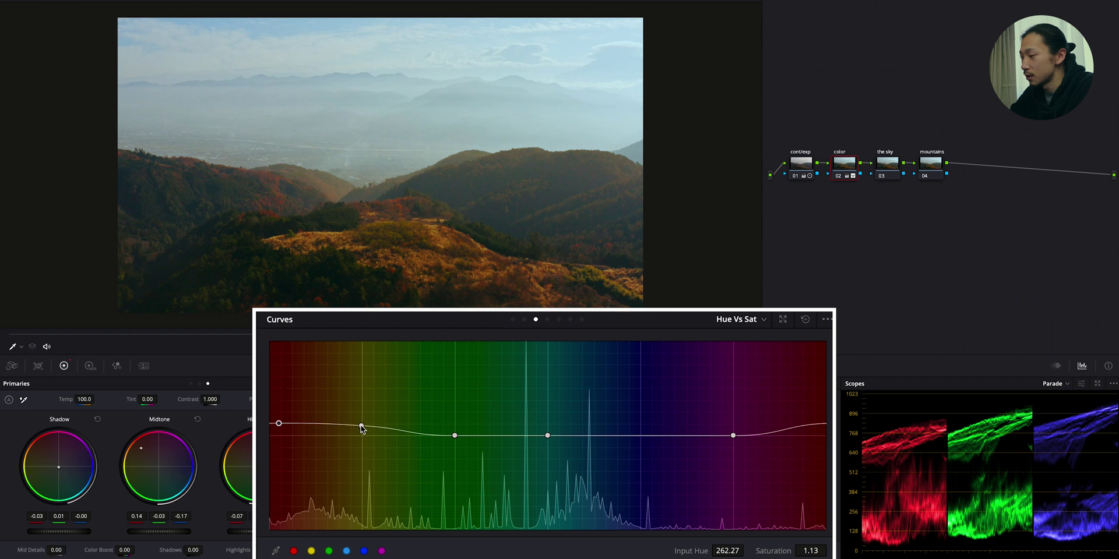
mouse_move(361, 429)
mouse_down()
mouse_move(358, 351)
mouse_move(367, 395)
mouse_move(370, 348)
mouse_move(361, 423)
mouse_up()
On Hue Vs Lum, dim the reds to 0.87 and brighten orange-yellow to 1.16
click(547, 320)
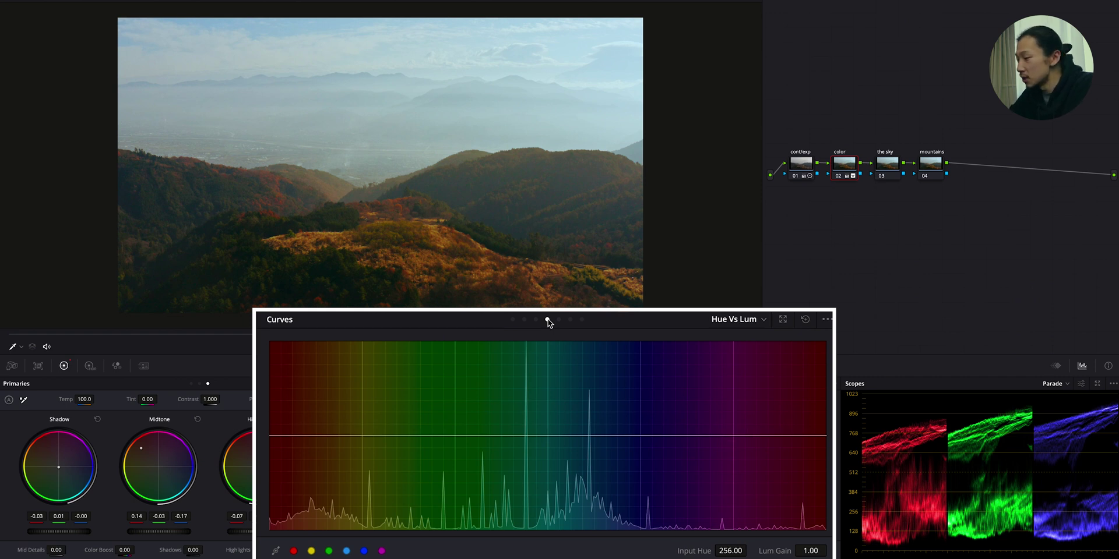
click(294, 550)
click(310, 550)
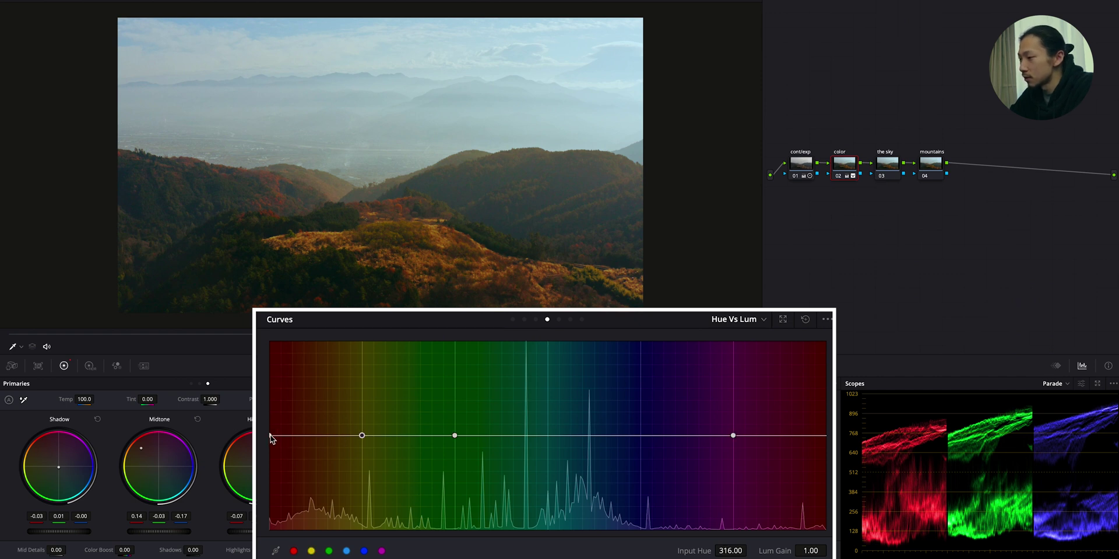
drag(271, 436, 285, 488)
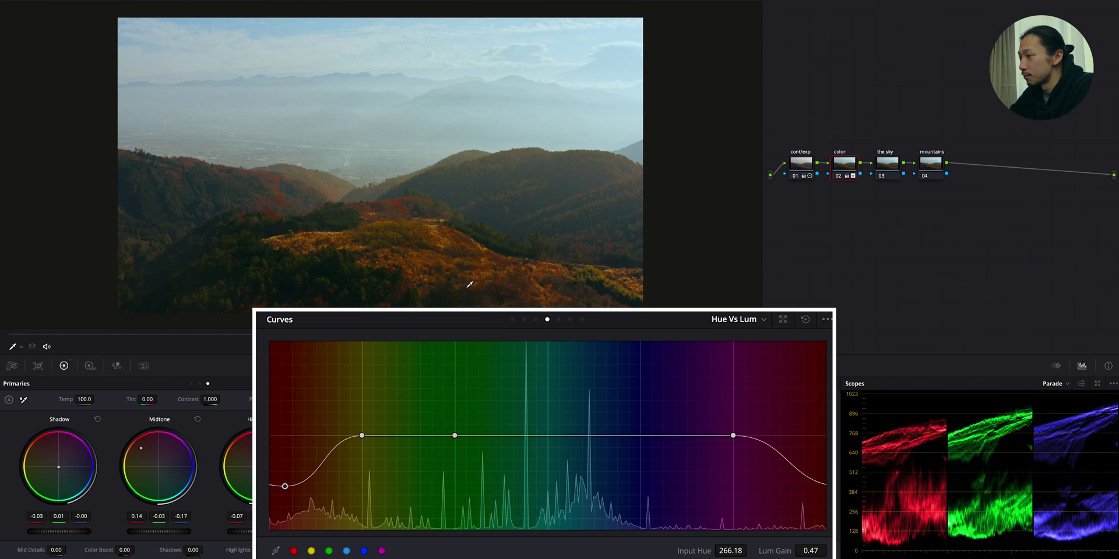
drag(285, 486, 276, 437)
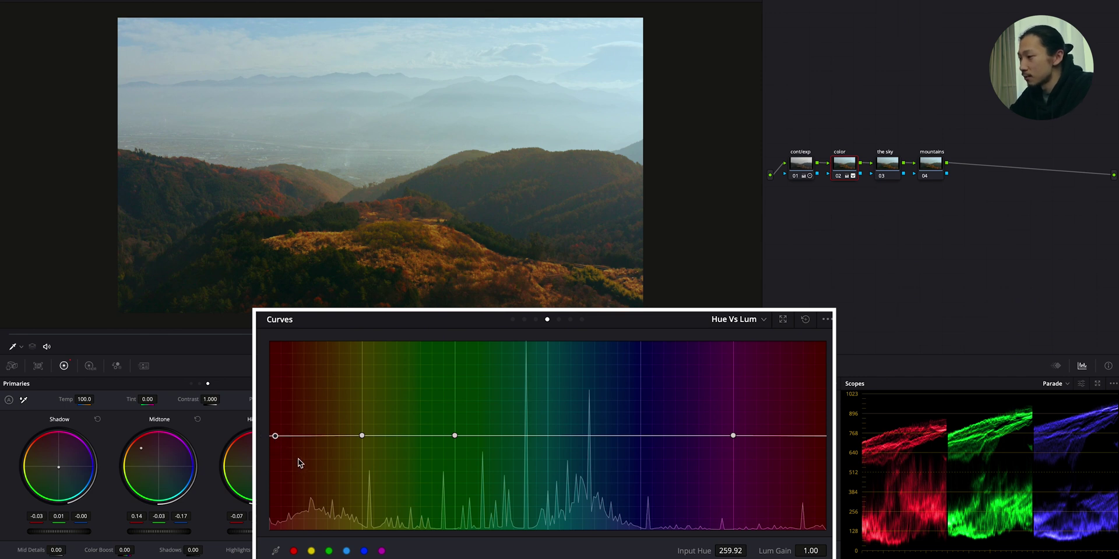
drag(275, 437, 278, 451)
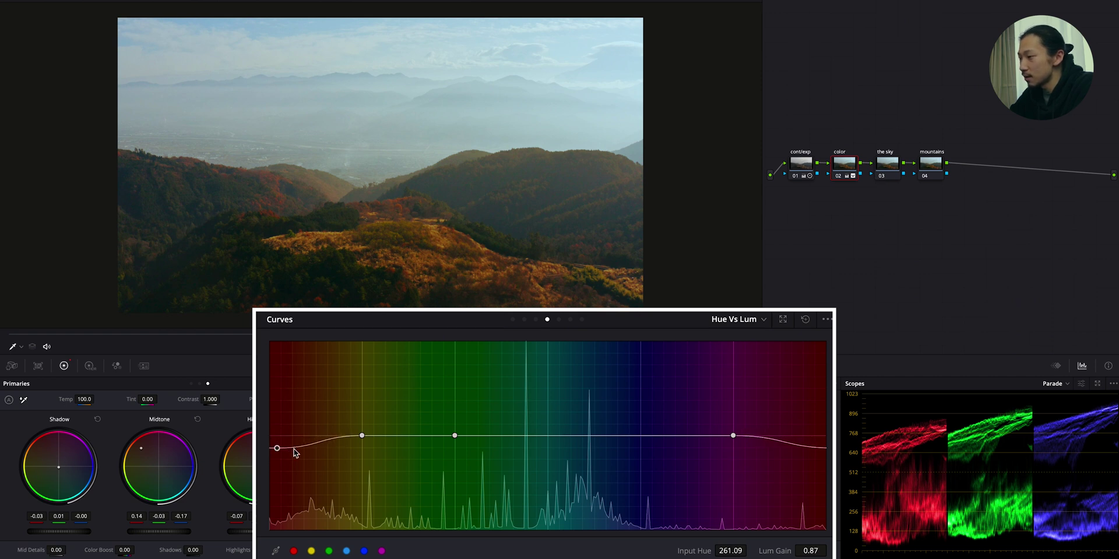
click(361, 436)
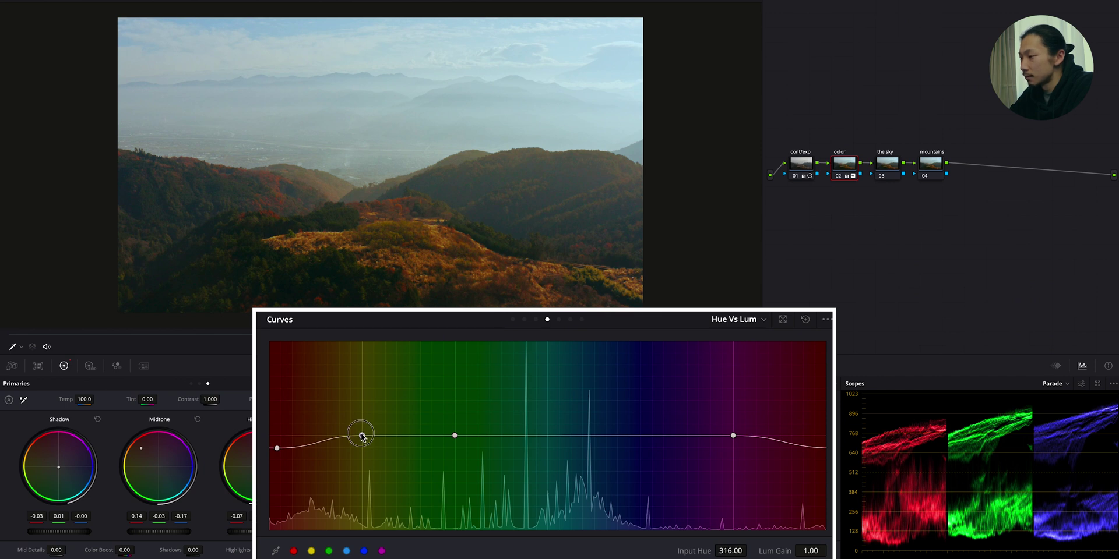
drag(362, 436, 362, 422)
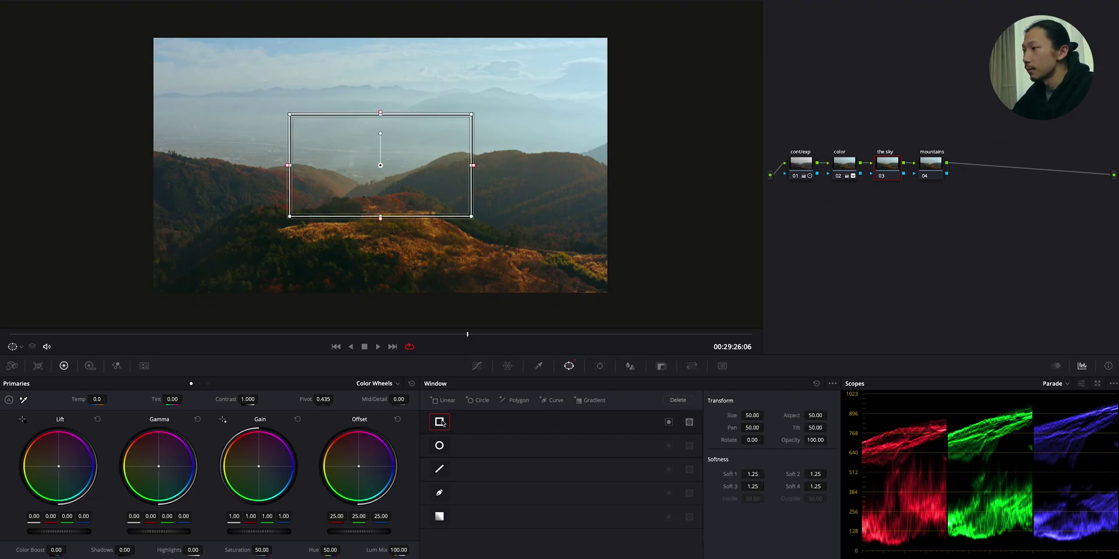
Draw a rectangle window on the sky node spanning the sky down to the distant ridgeline
drag(324, 178, 205, 100)
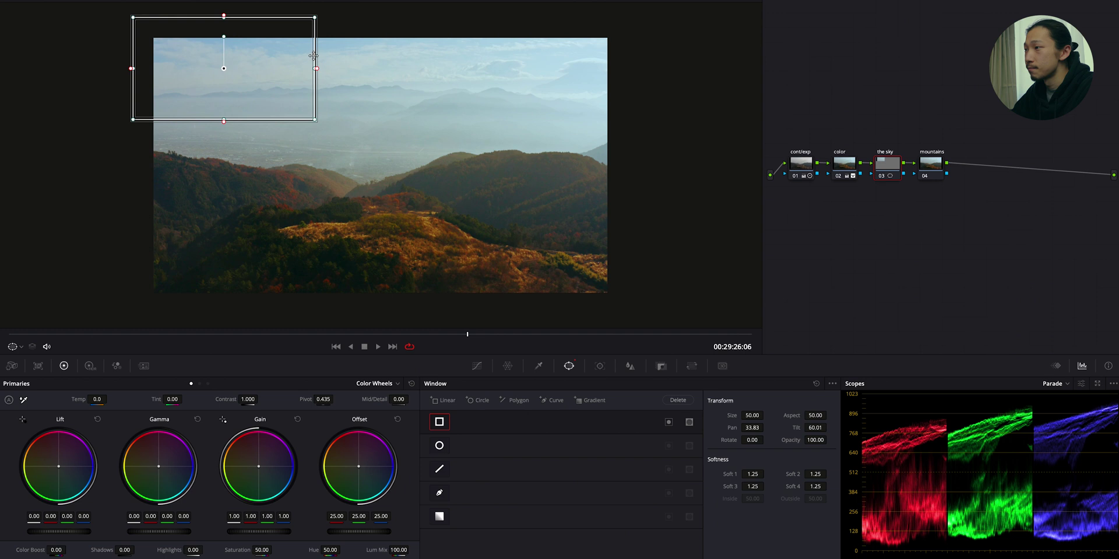
drag(314, 68, 645, 67)
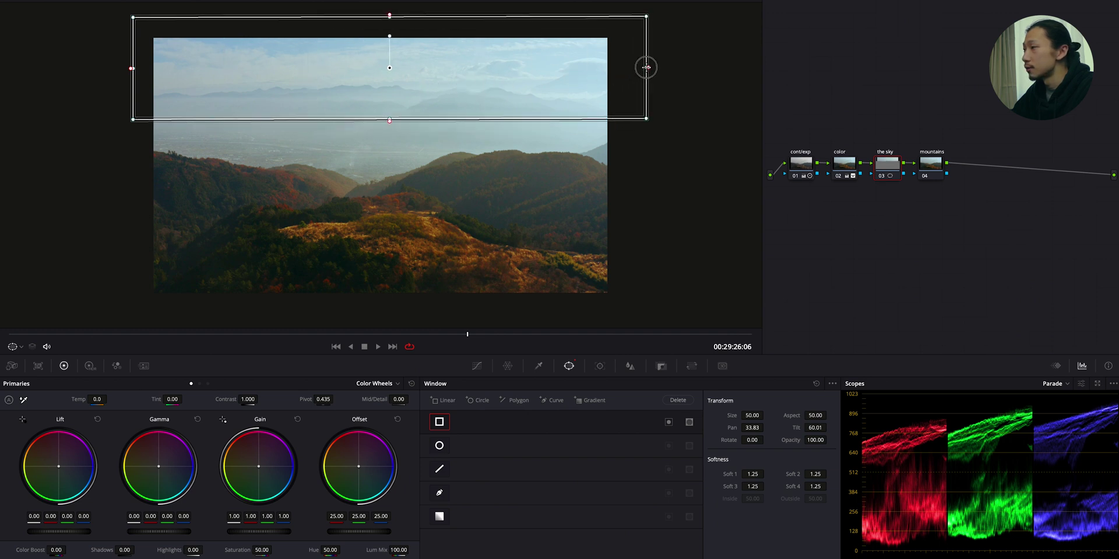
drag(389, 118, 386, 160)
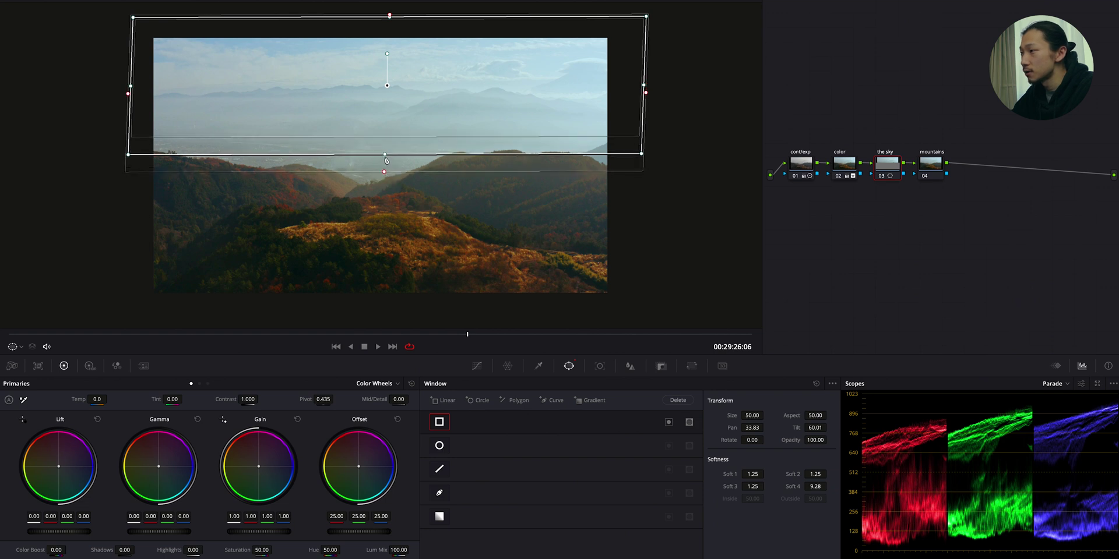
click(477, 365)
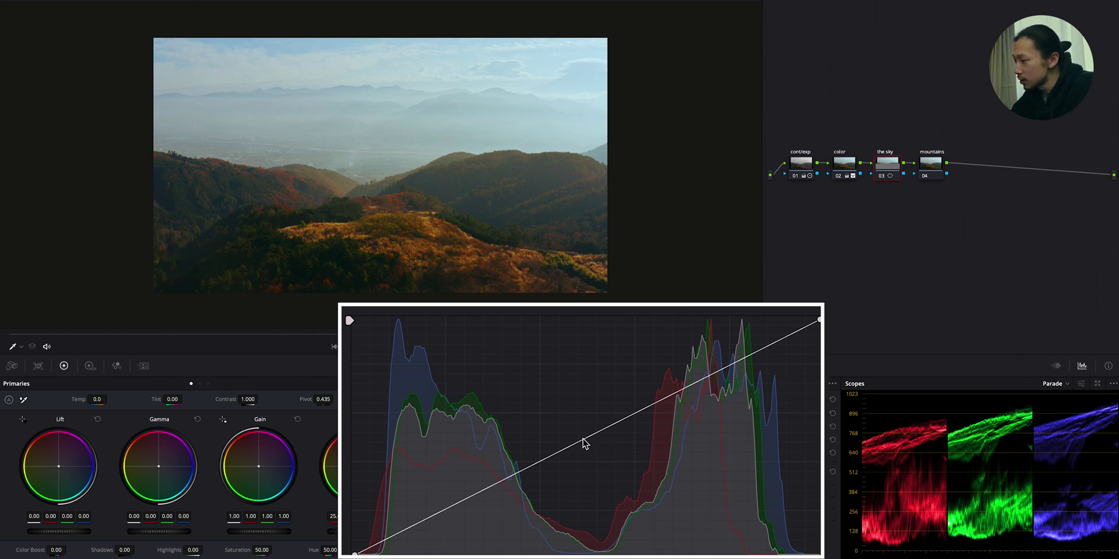
Bend the sky node's custom curve into an S, lowering the mid-shadows and raising the highlights
click(582, 438)
mouse_move(582, 439)
mouse_down()
mouse_move(584, 460)
mouse_move(592, 453)
mouse_move(600, 468)
mouse_move(599, 440)
mouse_up()
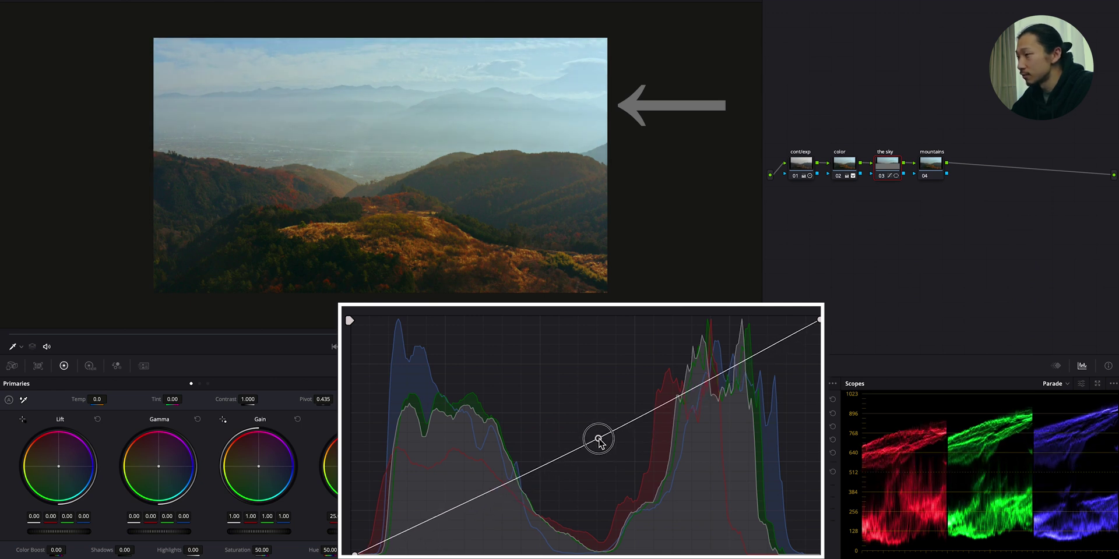
drag(599, 440, 596, 462)
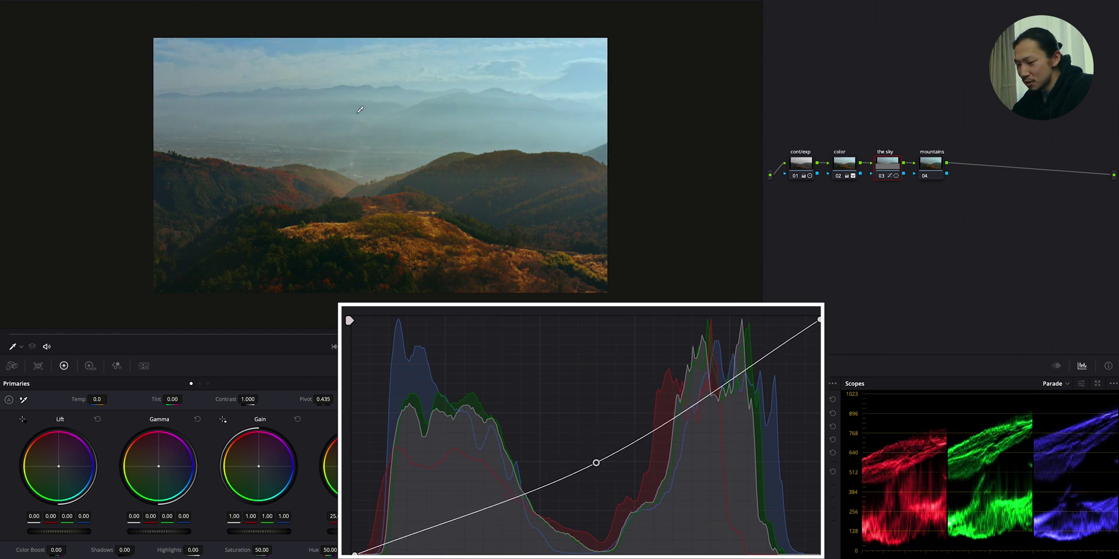
click(737, 376)
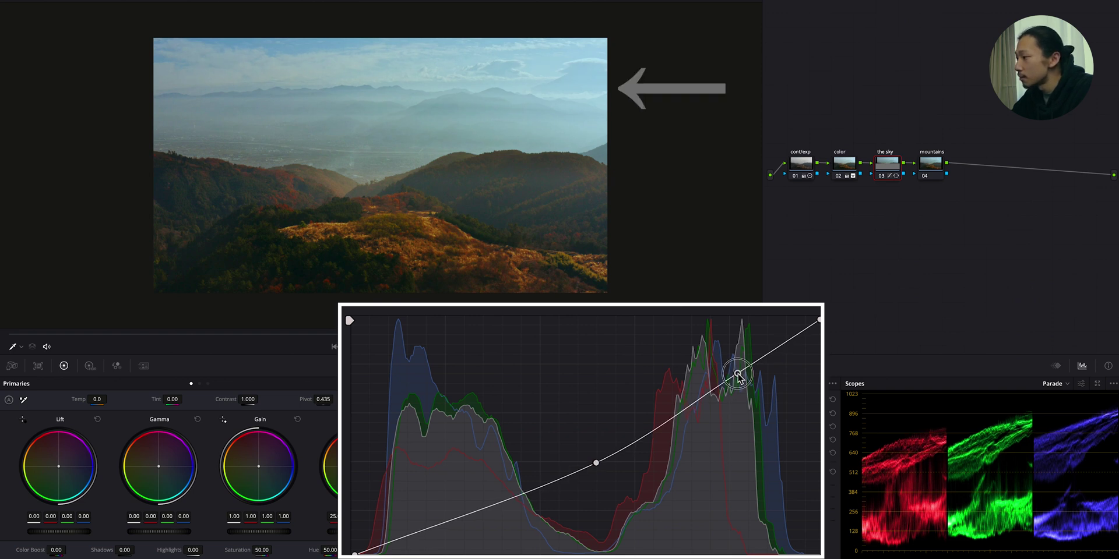
mouse_move(737, 376)
mouse_down()
mouse_move(726, 365)
mouse_move(736, 363)
mouse_up()
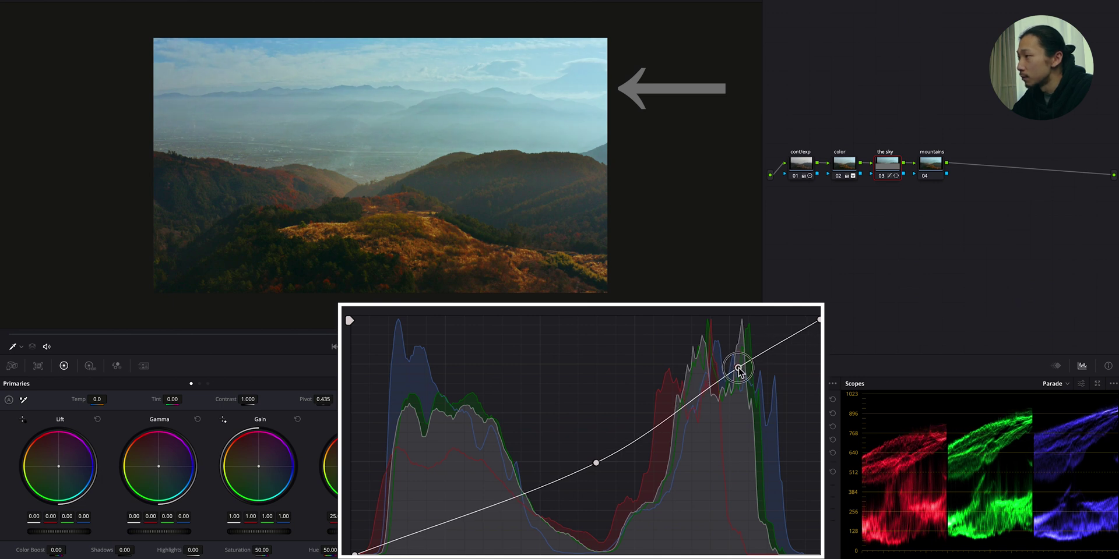
drag(738, 368, 729, 355)
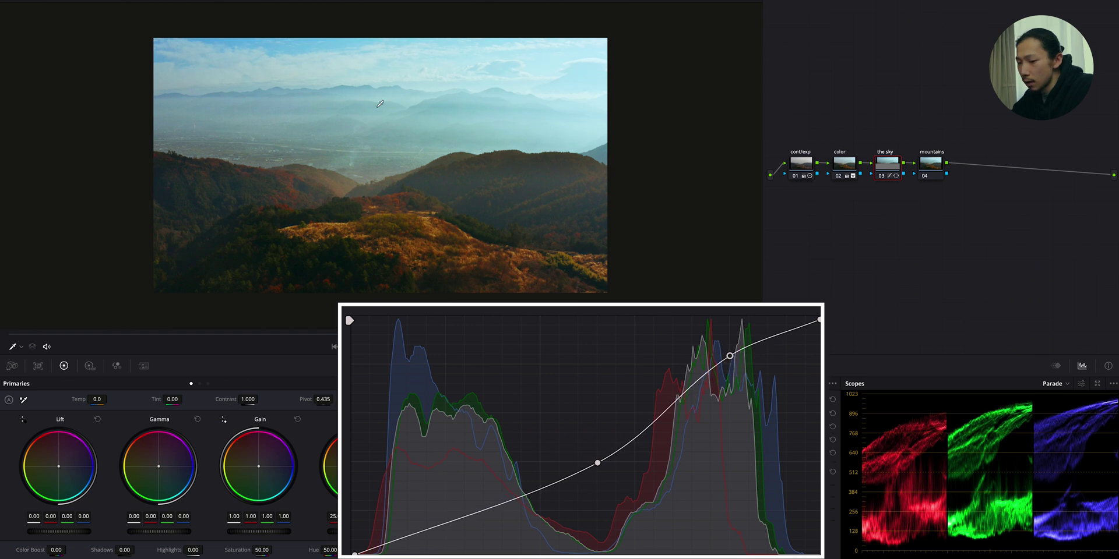
click(444, 525)
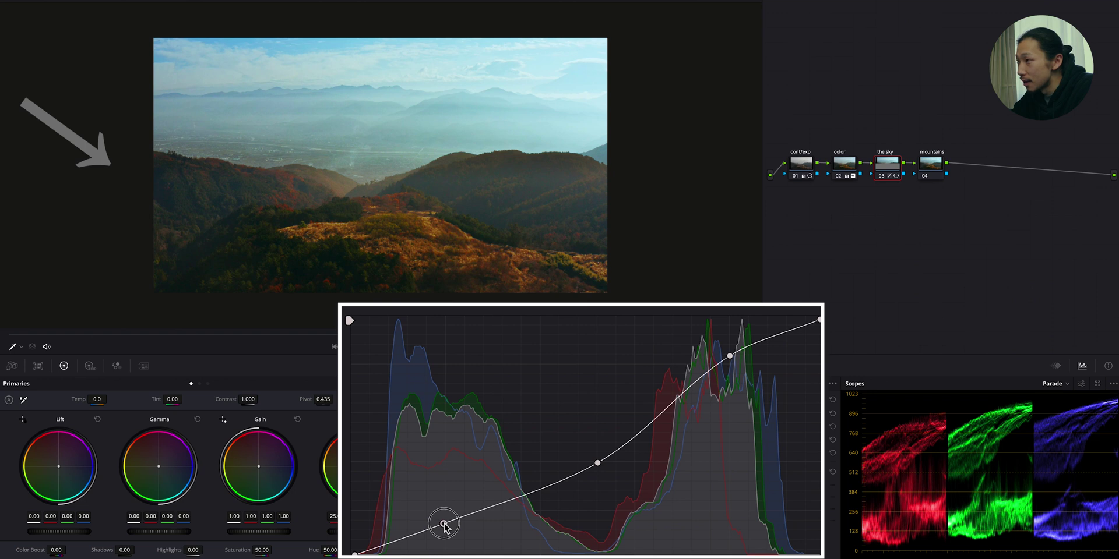
mouse_move(444, 525)
mouse_down()
mouse_move(461, 527)
mouse_move(446, 528)
mouse_up()
drag(596, 462, 593, 465)
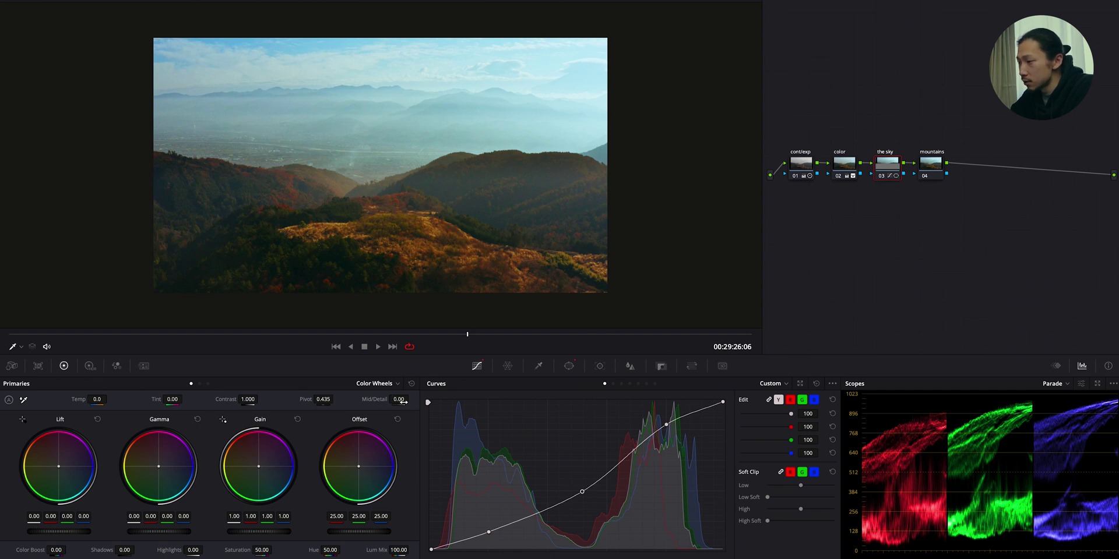
Test extreme Mid/Detail values on the sky node, reset to 0, then raise it to 20.00
click(610, 392)
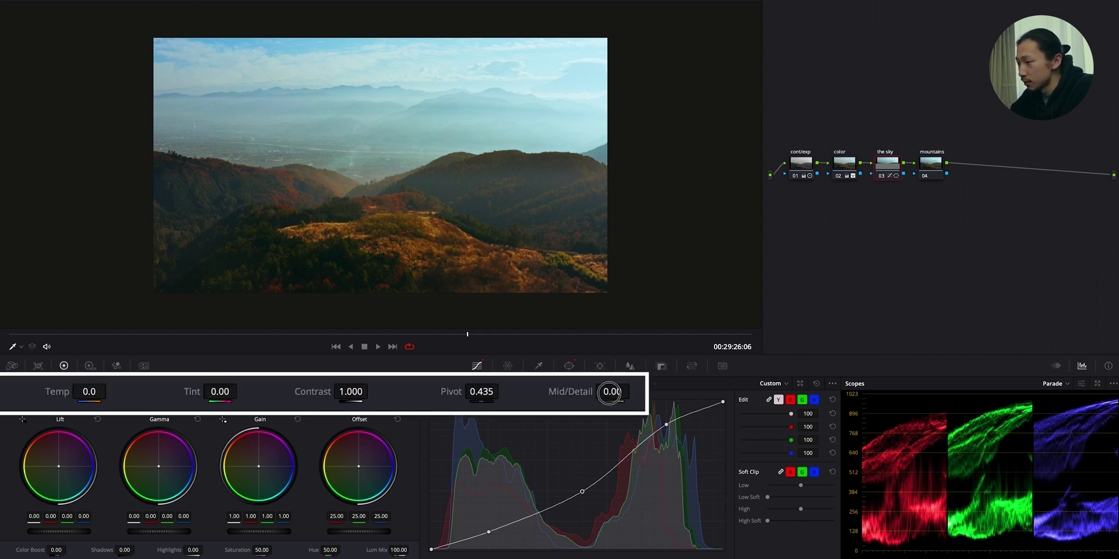
drag(610, 392, 716, 381)
double_click(611, 392)
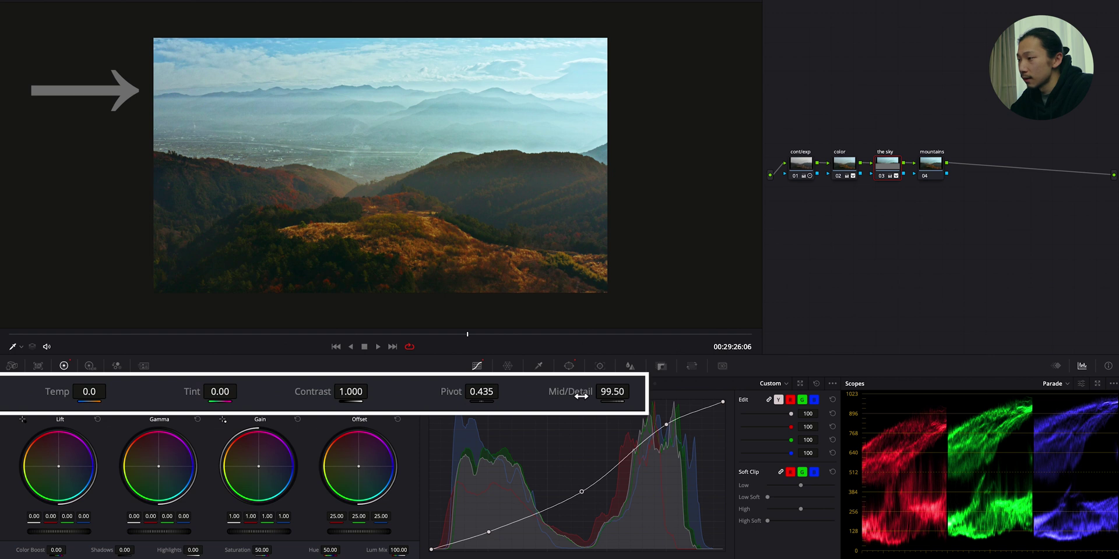
double_click(621, 394)
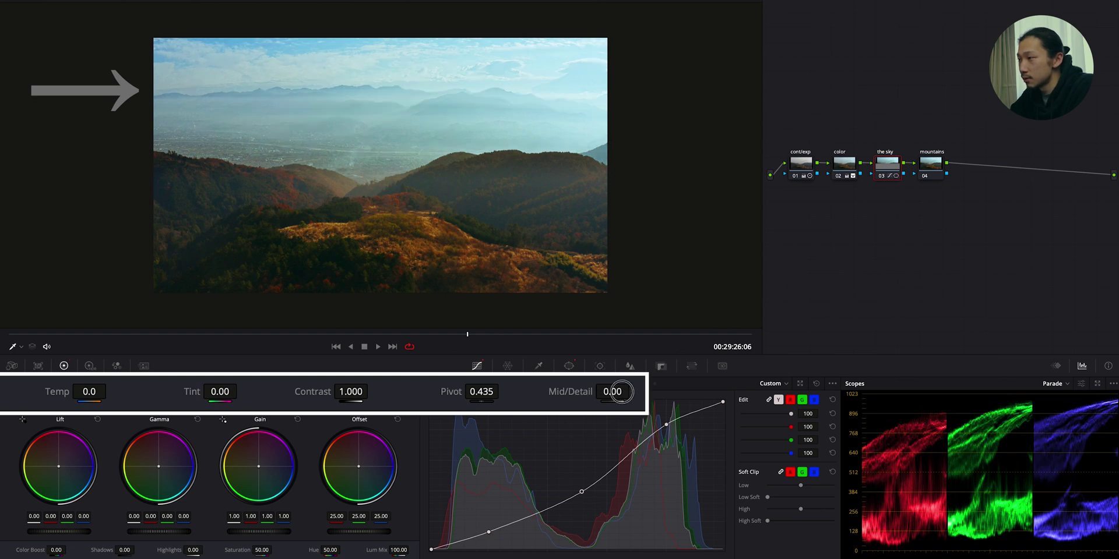
drag(622, 393, 136, 394)
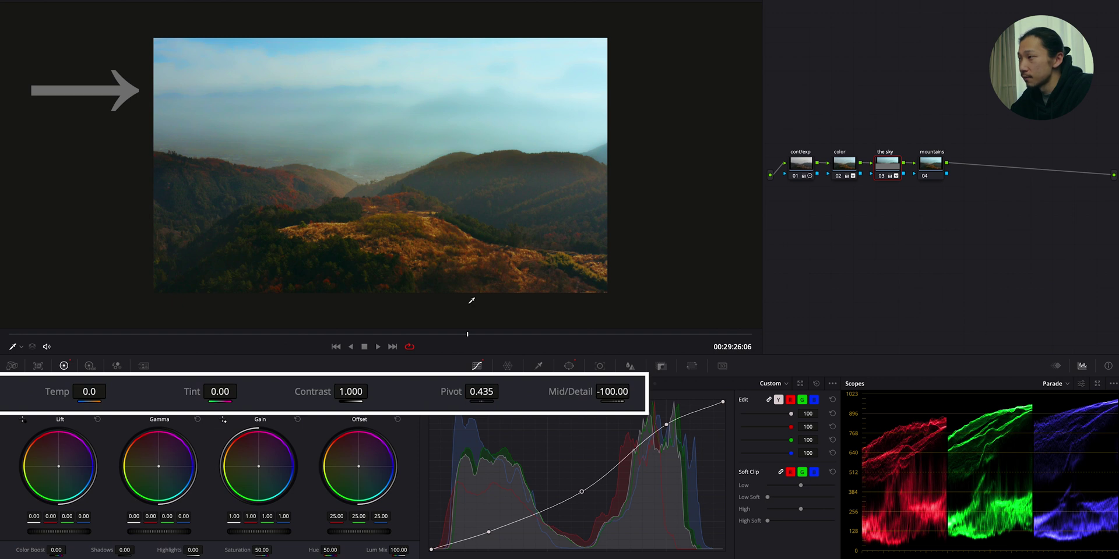
key(ctrl+z)
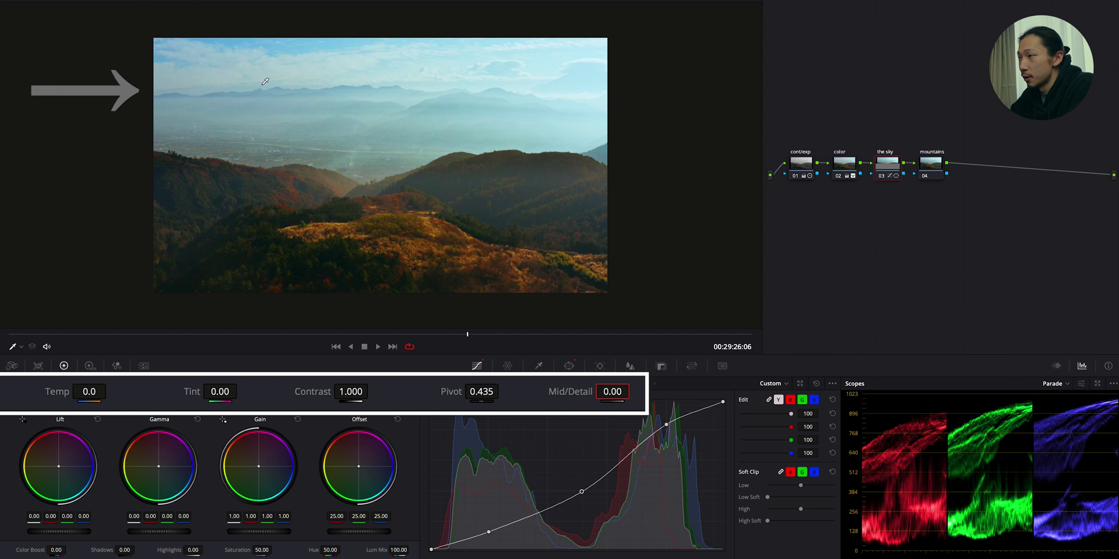
scroll(634, 390, up, 10)
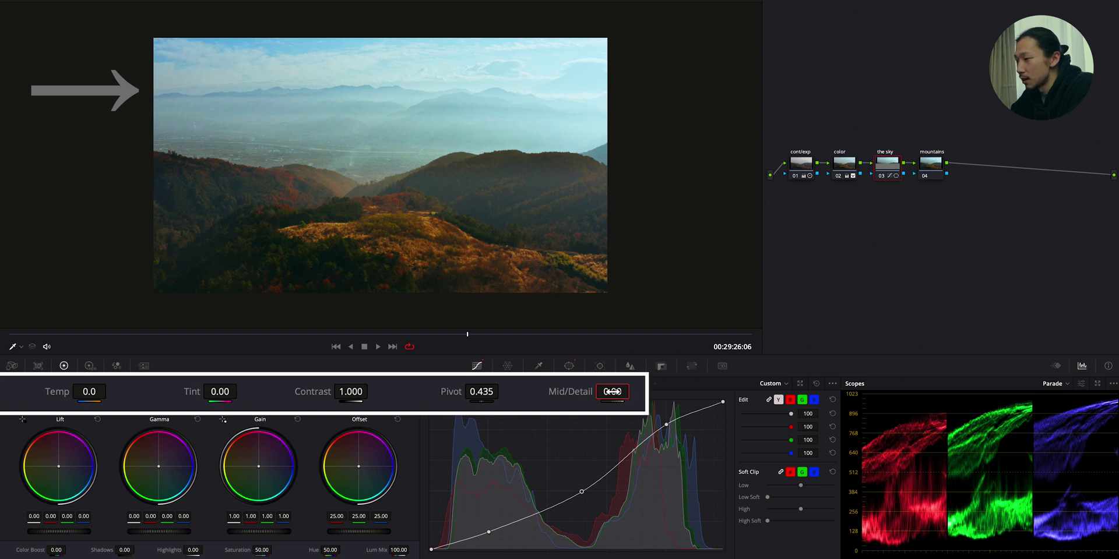
scroll(634, 390, up, 8)
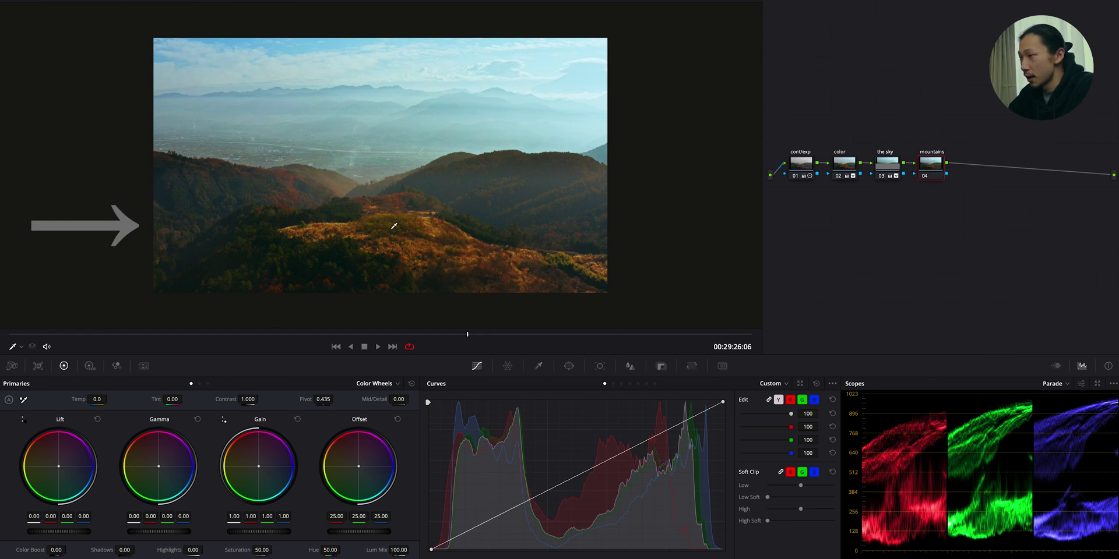
Add a rectangle window to node 04, stretched past the frame edges over the lower hills
click(568, 365)
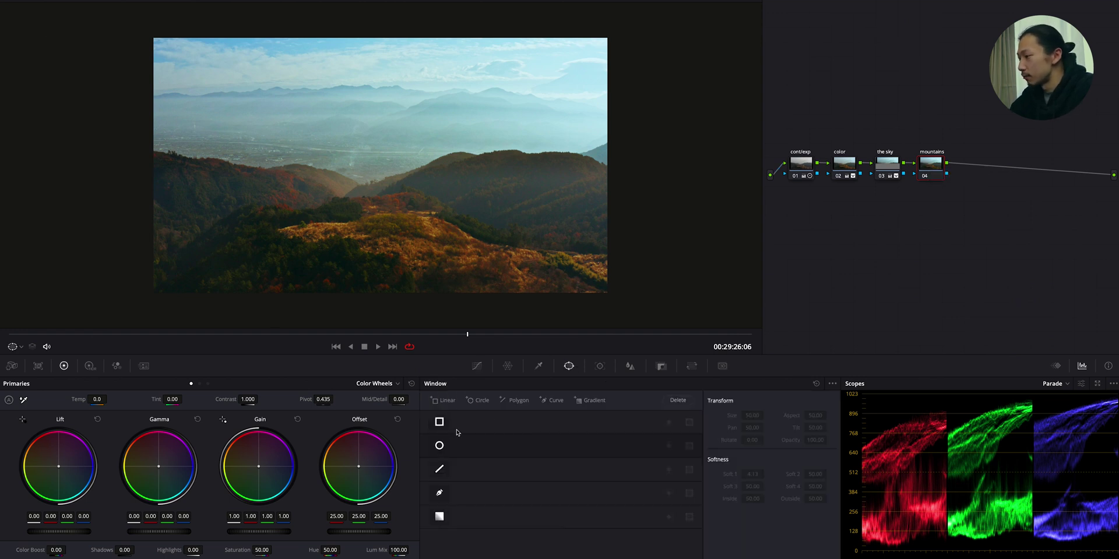
click(439, 422)
drag(374, 200, 184, 241)
drag(282, 208, 712, 212)
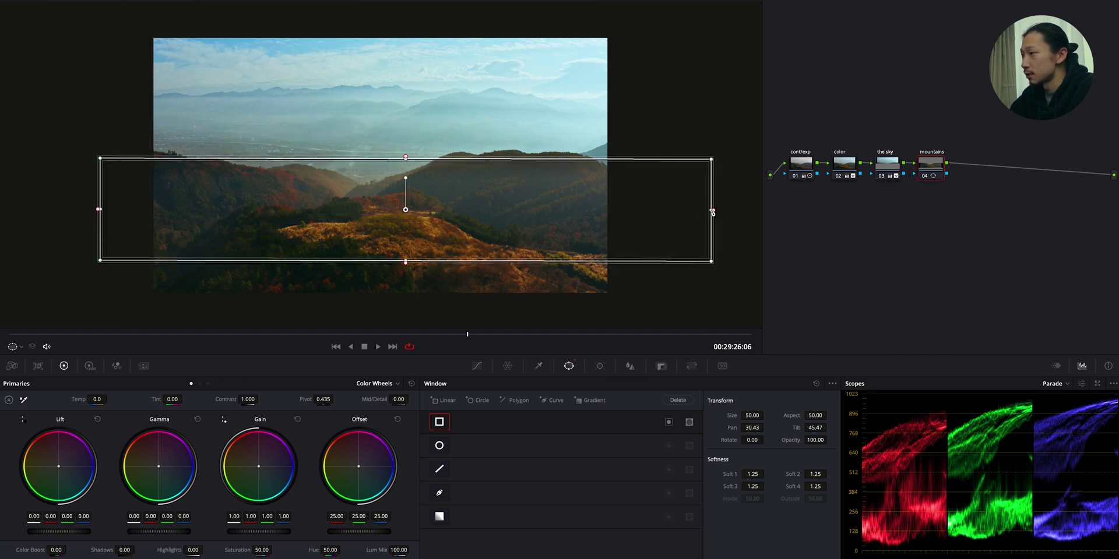
drag(405, 260, 399, 309)
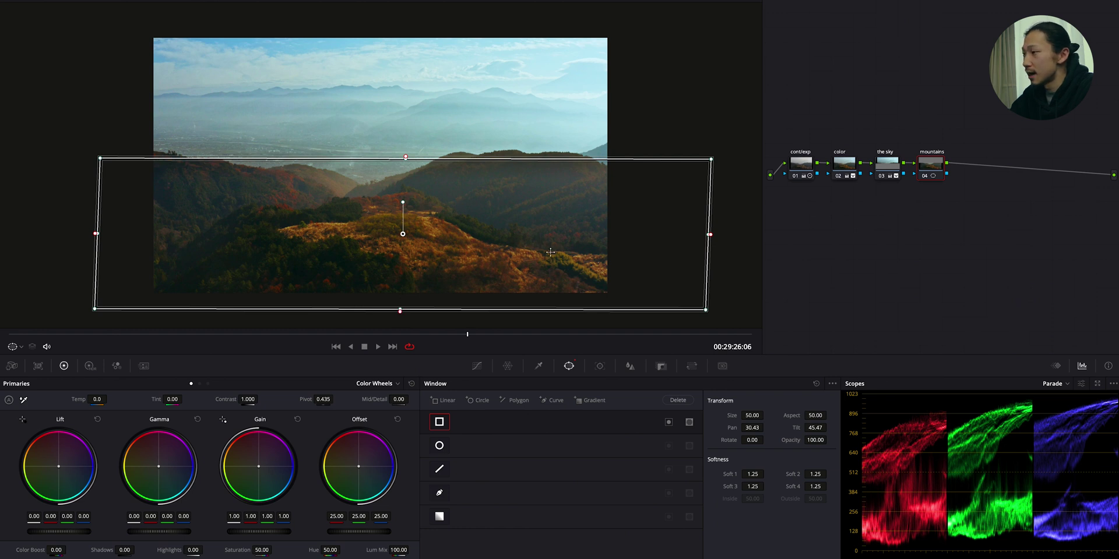
drag(405, 157, 375, 152)
click(477, 367)
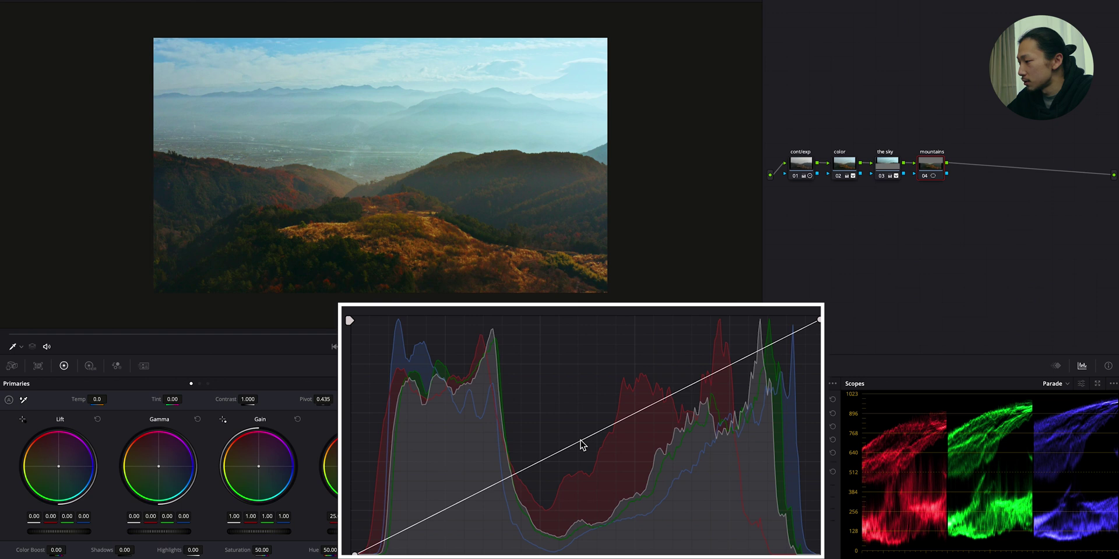
Raise midtone and highlight curve points and pull a shadow point slightly down on the mountains
click(581, 441)
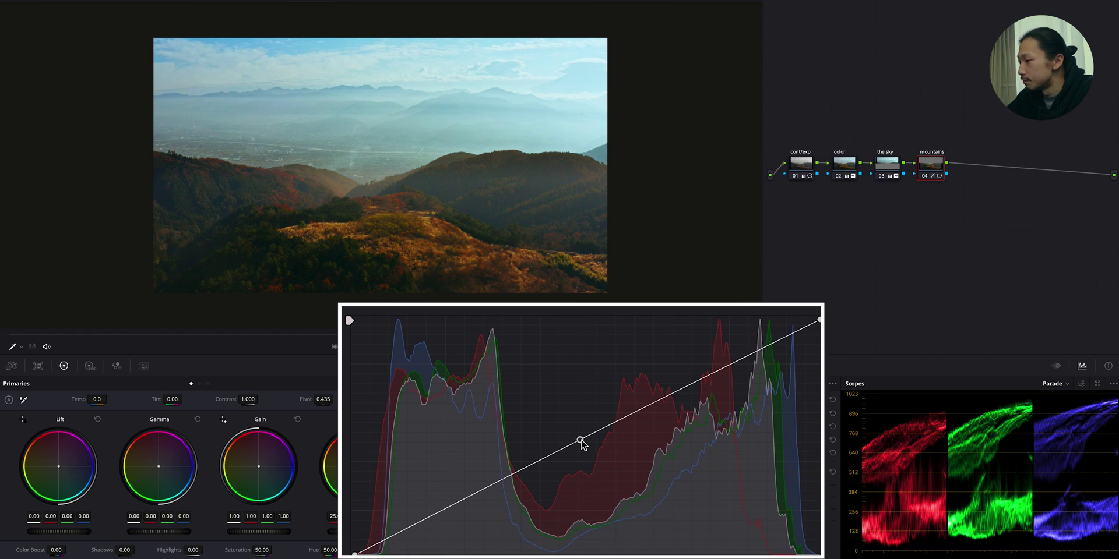
drag(582, 441, 579, 432)
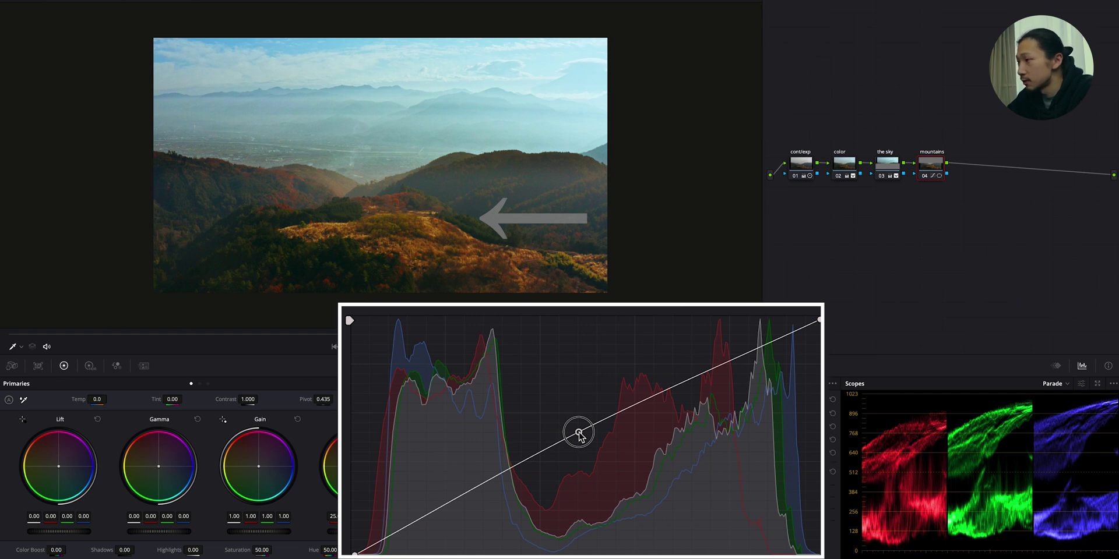
mouse_move(731, 364)
mouse_down()
mouse_move(711, 336)
mouse_move(726, 348)
mouse_move(726, 337)
mouse_move(726, 351)
mouse_up()
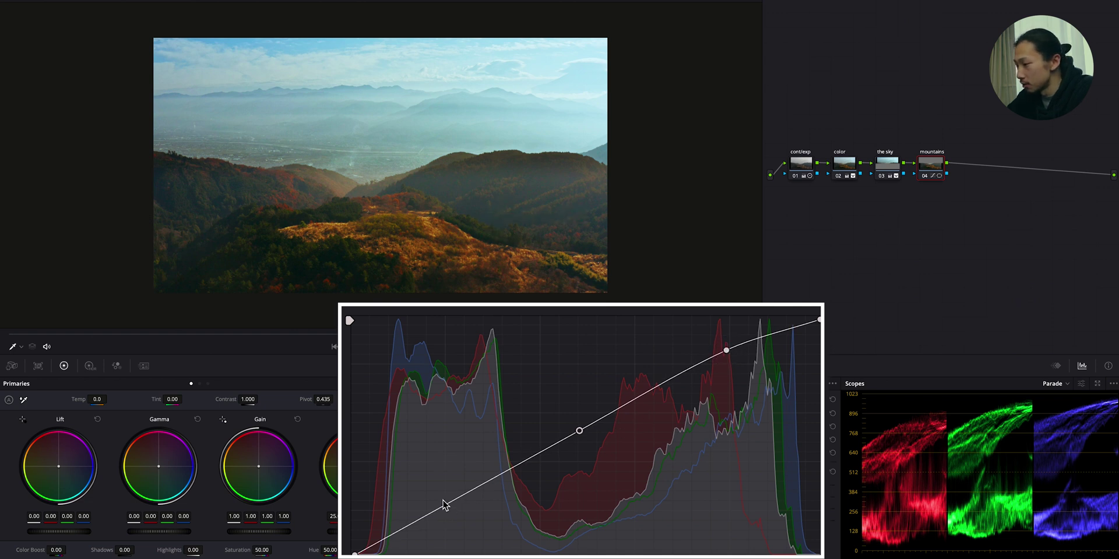
click(443, 504)
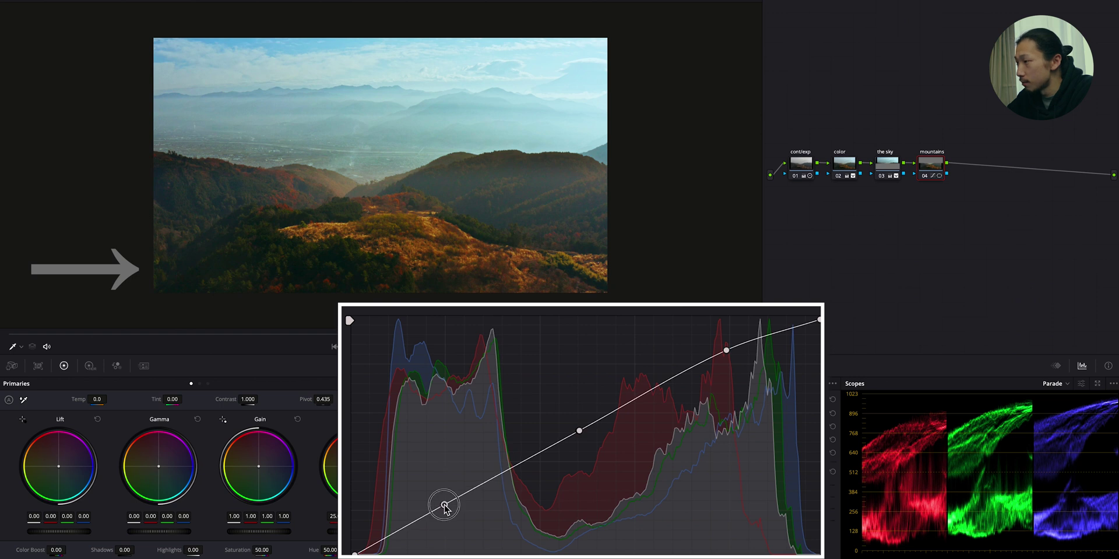
drag(445, 510, 446, 512)
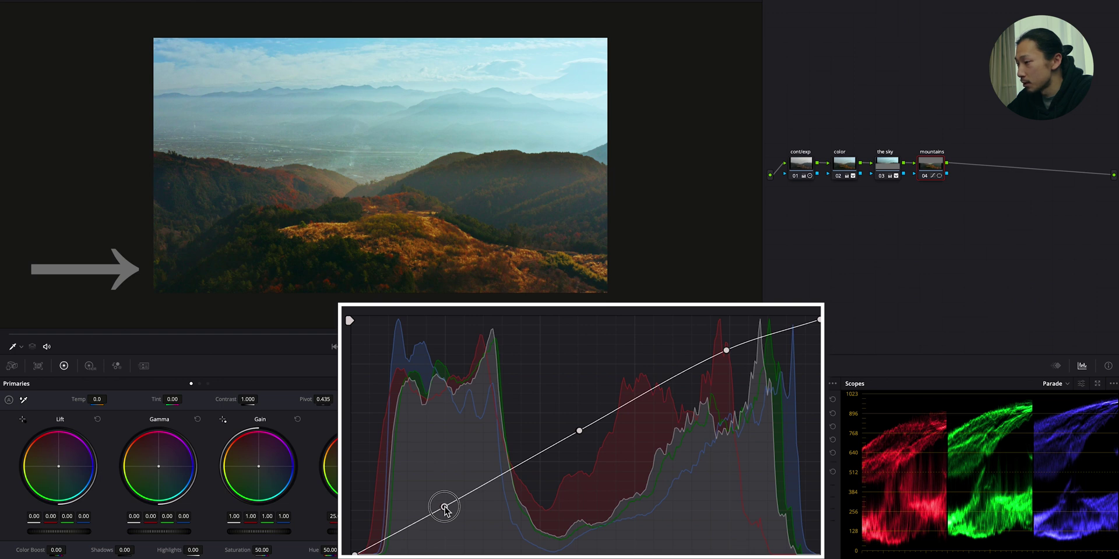
drag(446, 511, 445, 511)
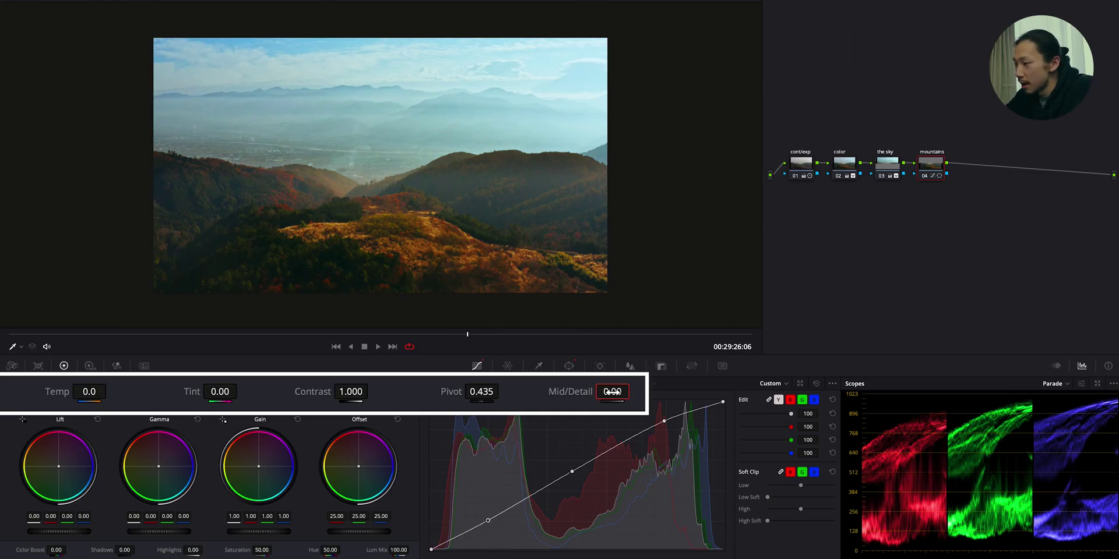
Lower the mountains node's Mid/Detail to -25.00 and bypass the grade for comparison
drag(611, 392, 573, 399)
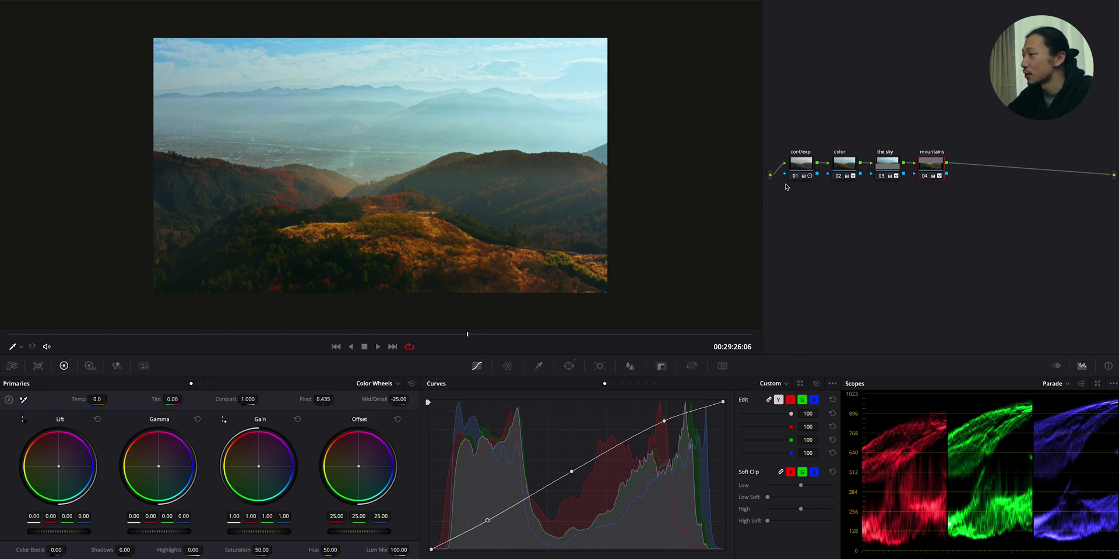
key(shift+d)
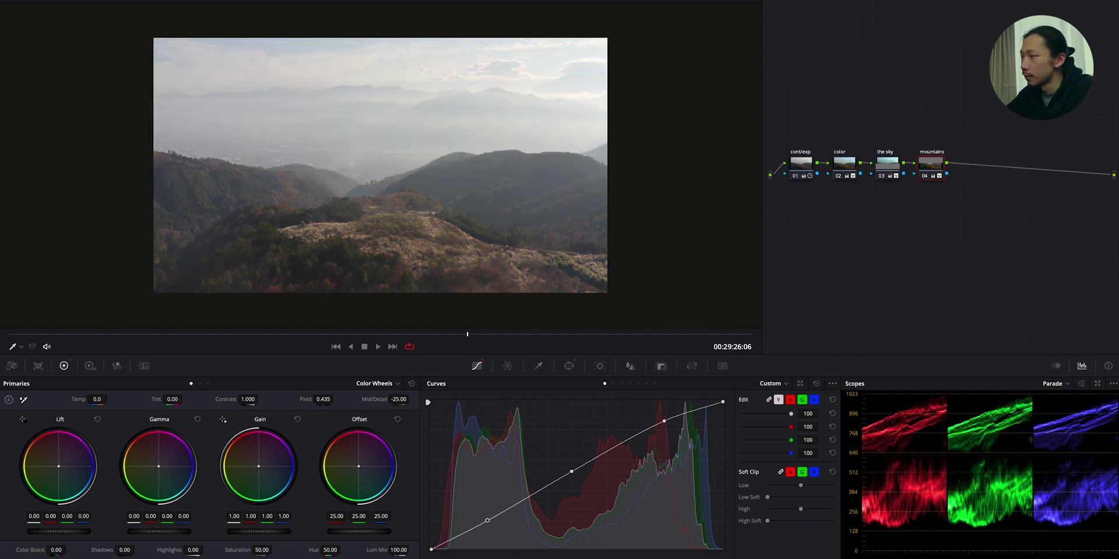
key(shift+d)
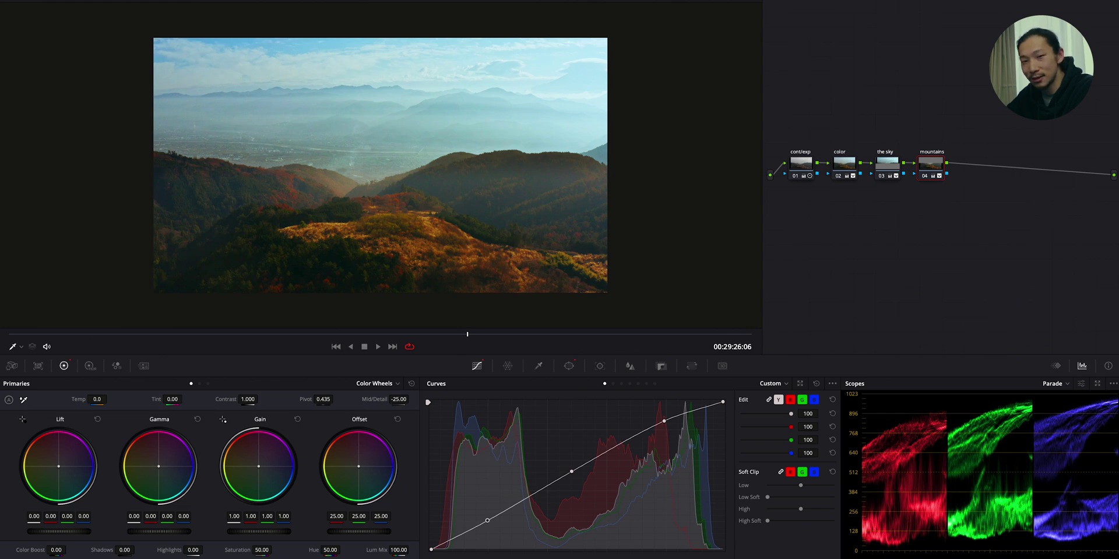